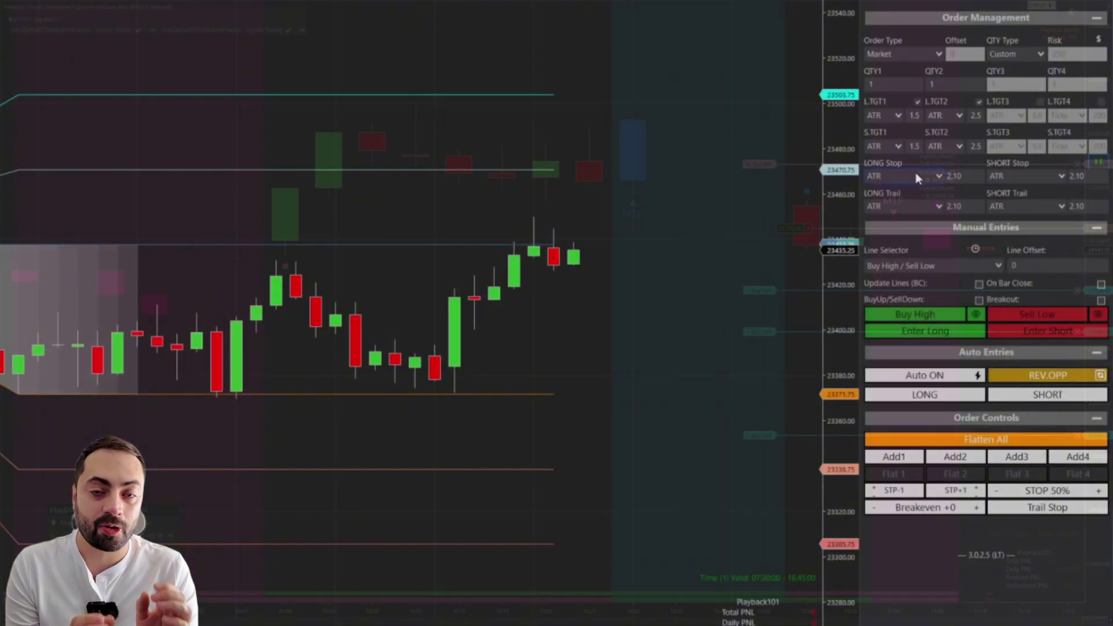
Set the long and short stop levels to opening-range levels
left_click(915, 176)
left_click(927, 308)
left_click(1026, 175)
left_click(1049, 284)
Set the first and second long and short targets to opening-range levels, the second short target to ORTargetMinus2
left_click(881, 116)
left_click(971, 246)
left_click(943, 116)
left_click(986, 259)
left_click(883, 146)
left_click(950, 304)
left_click(943, 146)
left_click(1016, 318)
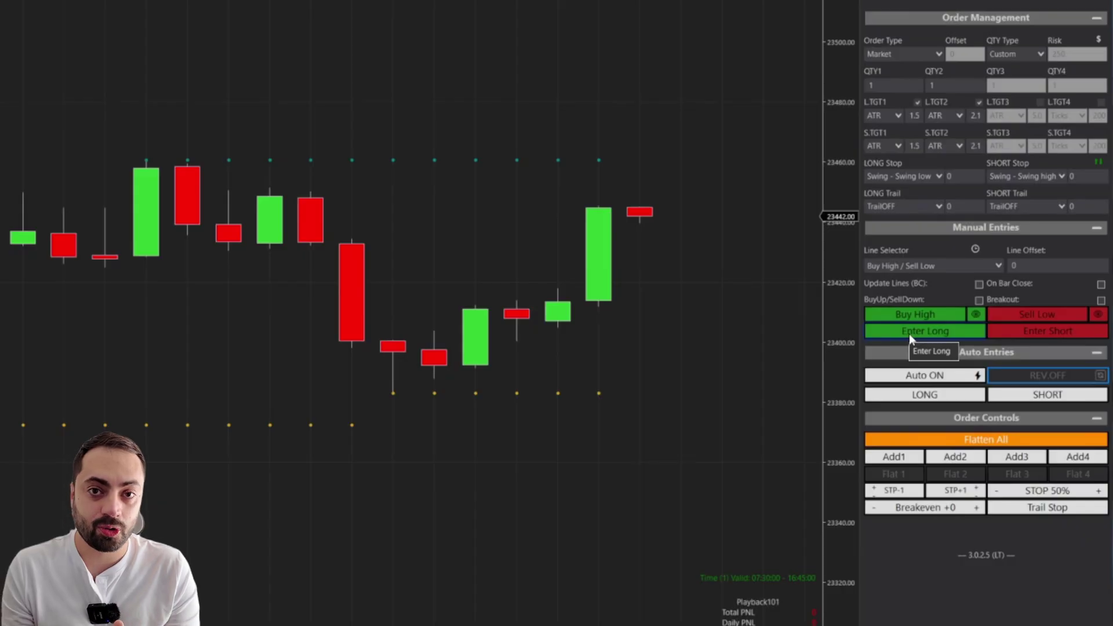
Enter a long trade with stop and targets, then raise the long stop to 23410.25
left_click(910, 335)
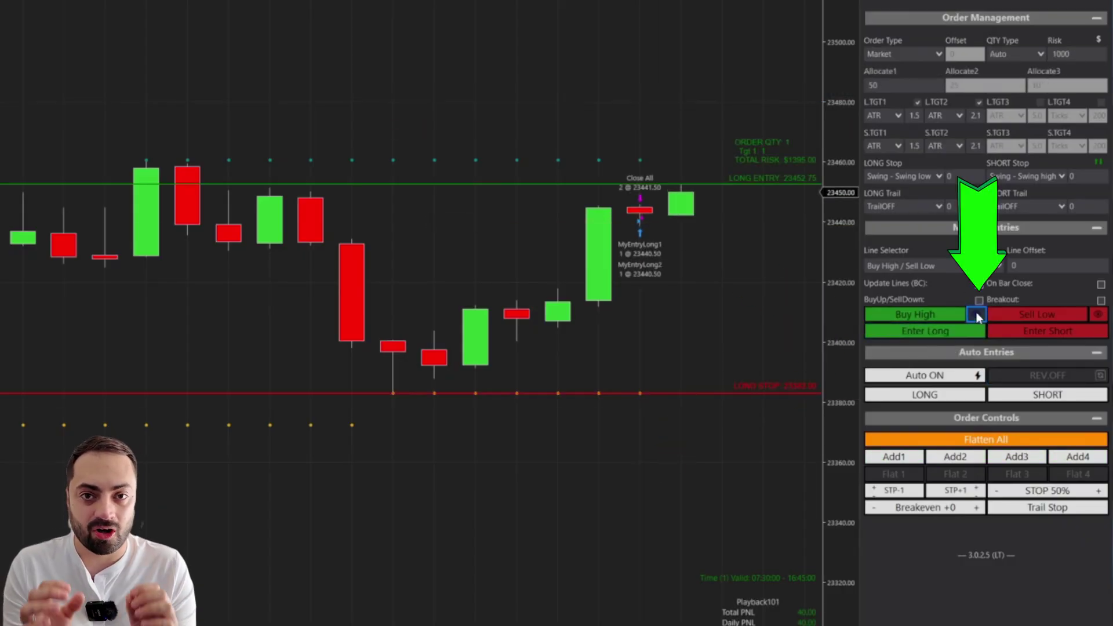
left_click_drag(736, 393, 726, 310)
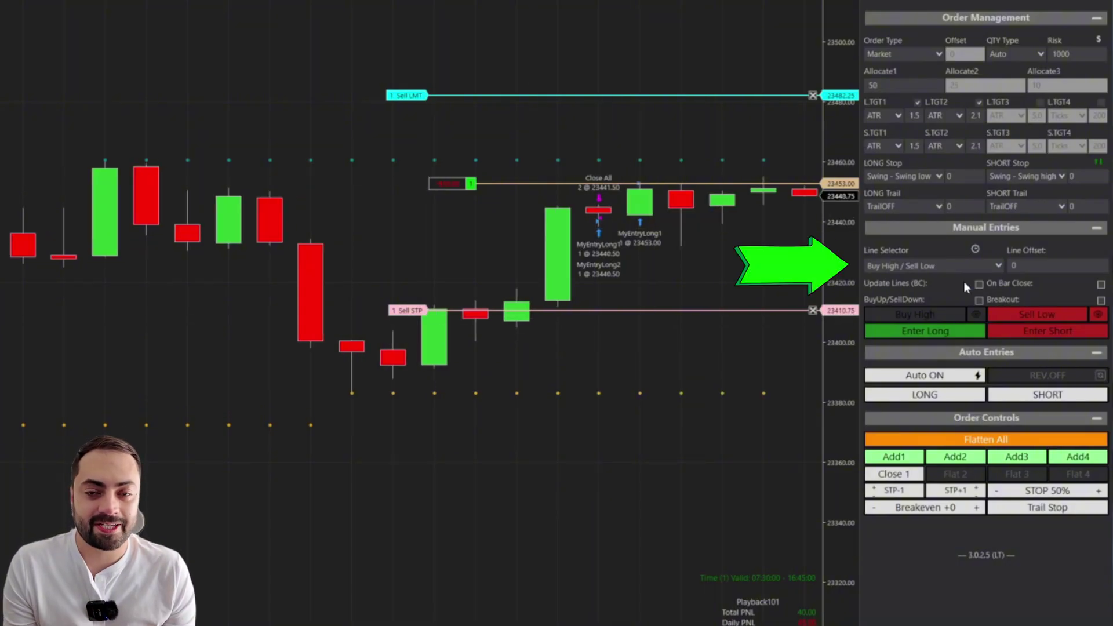
left_click(927, 265)
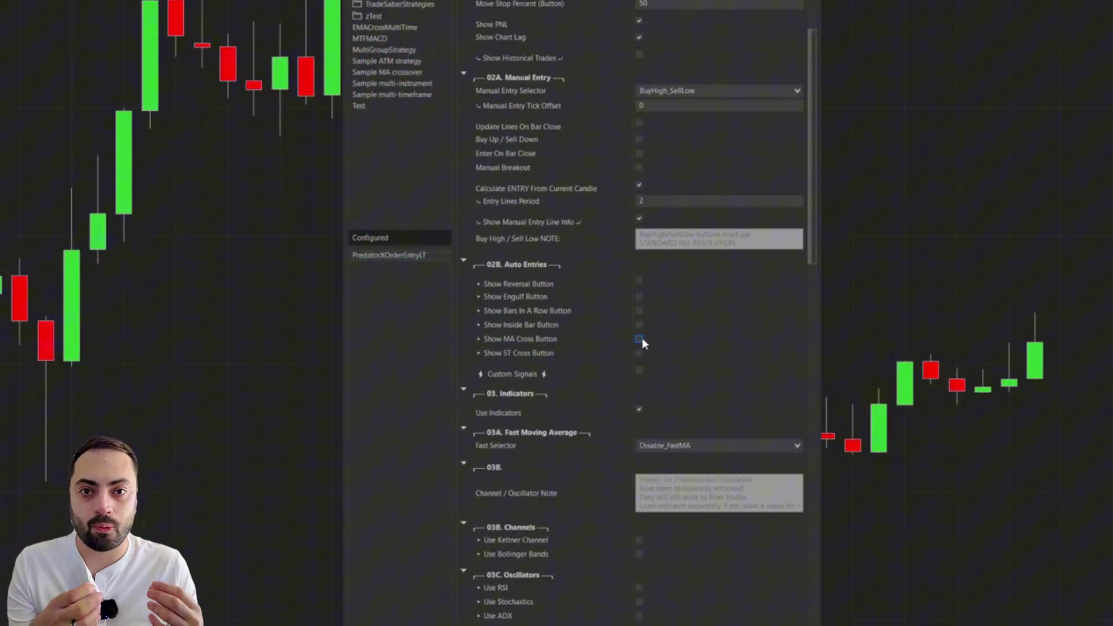
Turn on the Show MA Cross Button option
left_click(640, 340)
scroll(668, 323, "down", 3)
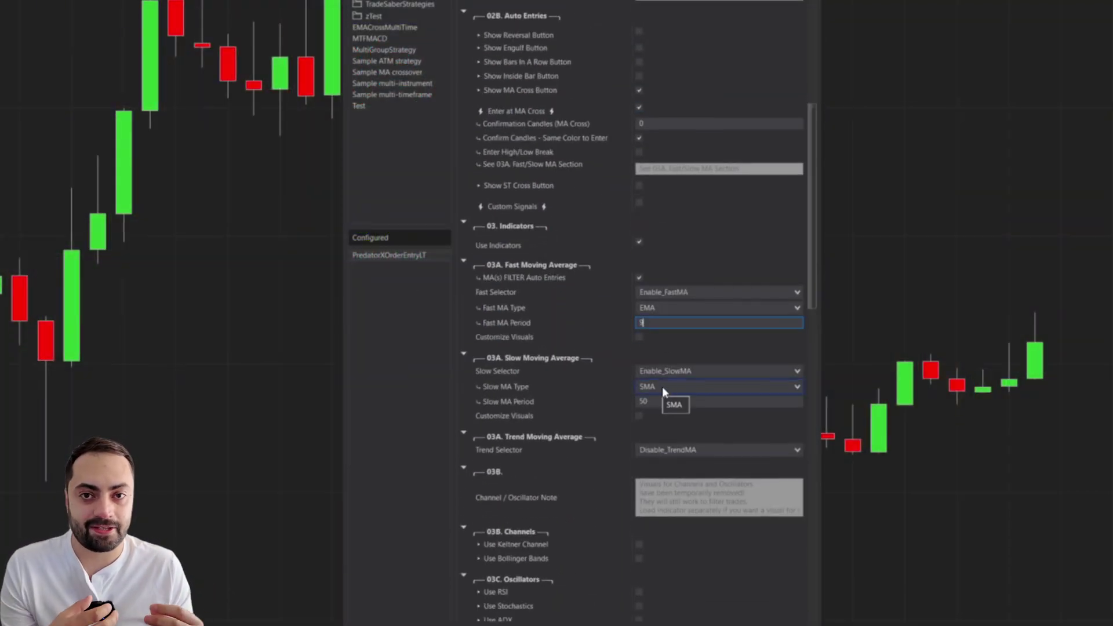
left_click_drag(813, 214, 826, 386)
Set the order quantity type to Auto and the stop loss type to ATR
scroll(512, 236, "down", 2)
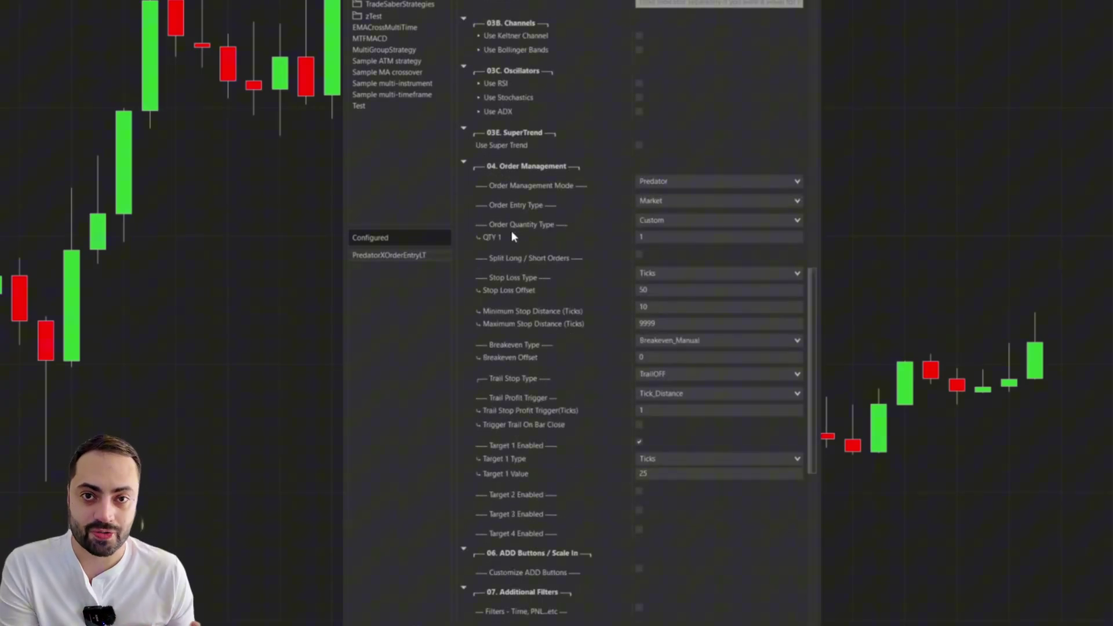
left_click(659, 223)
left_click(659, 242)
left_click(659, 256)
left_click(639, 297)
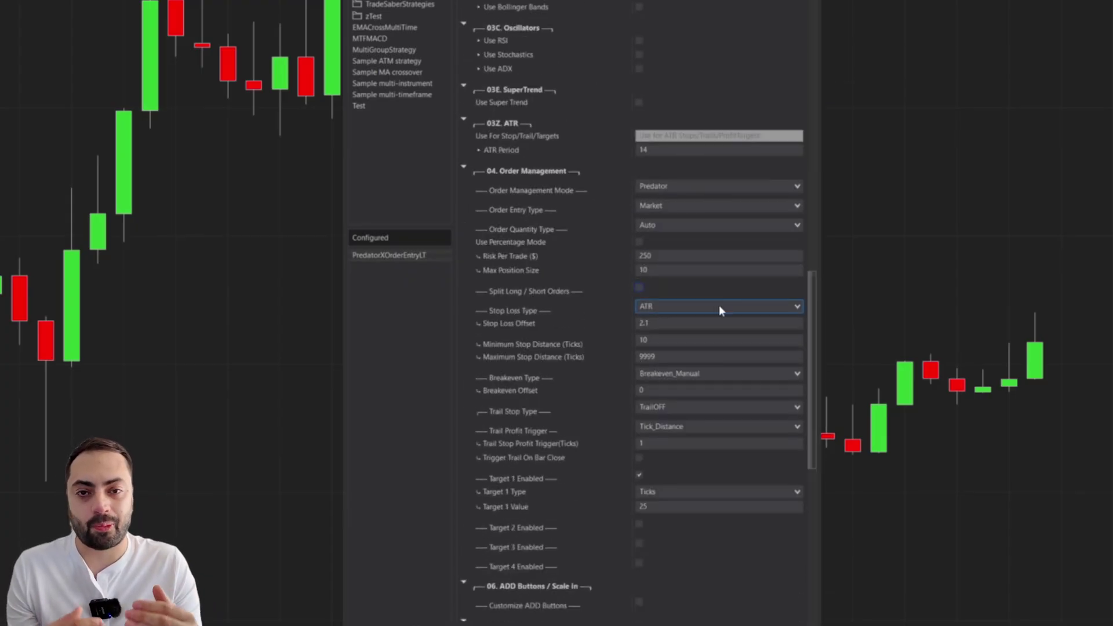
scroll(814, 347, "down", 2)
Make the trail stop ATR-based and set three ATR profit targets
scroll(815, 347, "down", 1)
left_click(660, 302)
left_click(665, 379)
scroll(652, 387, "down", 2)
left_click(639, 367)
left_click(661, 368)
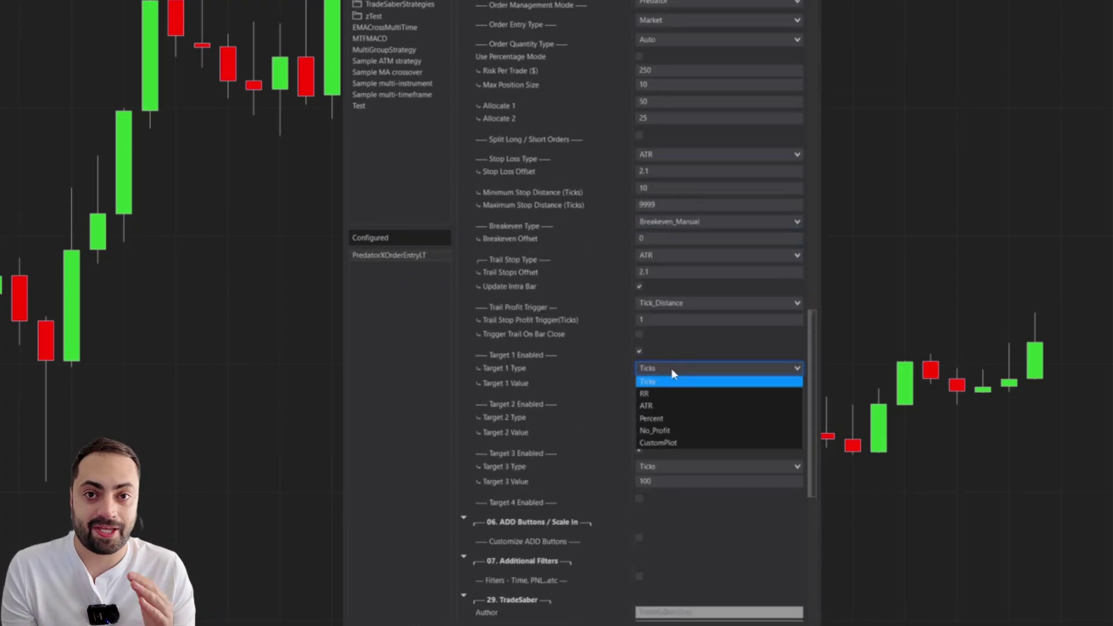
left_click(655, 406)
left_click(660, 417)
left_click(658, 454)
left_click(662, 467)
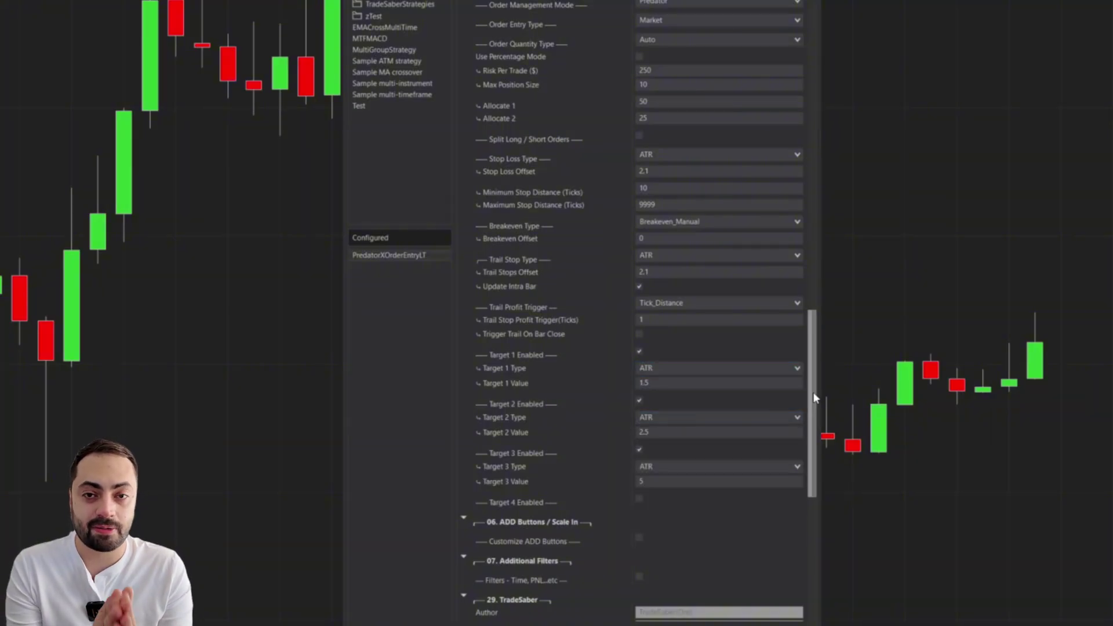
Enable the time and PnL filters and trade only within TimeFilter1 (07:30 AM–04:45 PM)
scroll(814, 399, "down", 4)
left_click(638, 365)
left_click(662, 383)
left_click(655, 408)
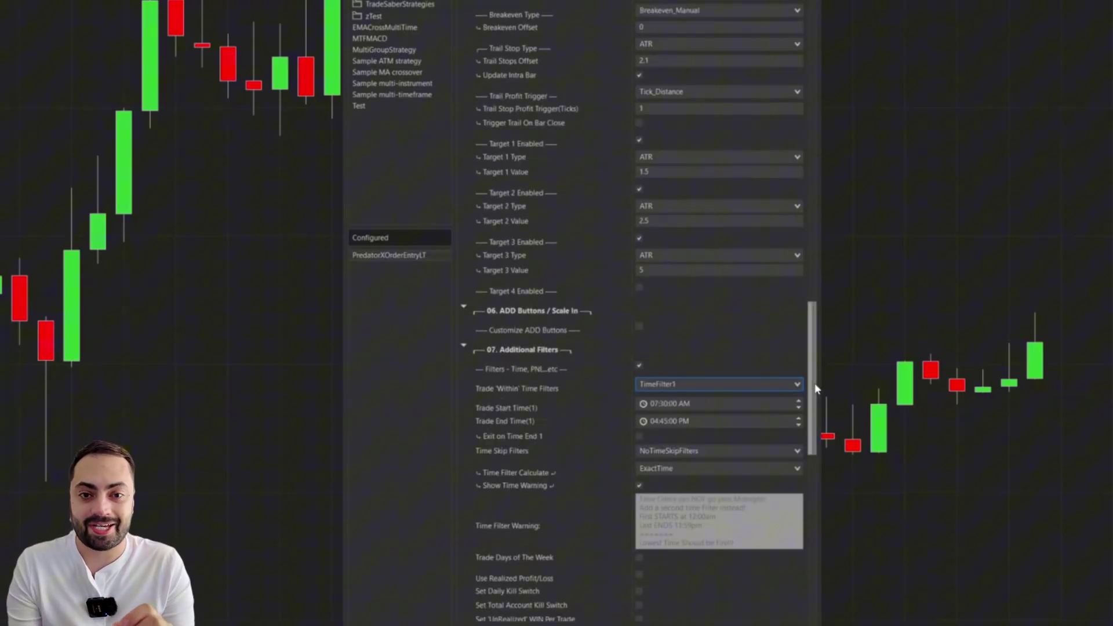
scroll(586, 423, "down", 4)
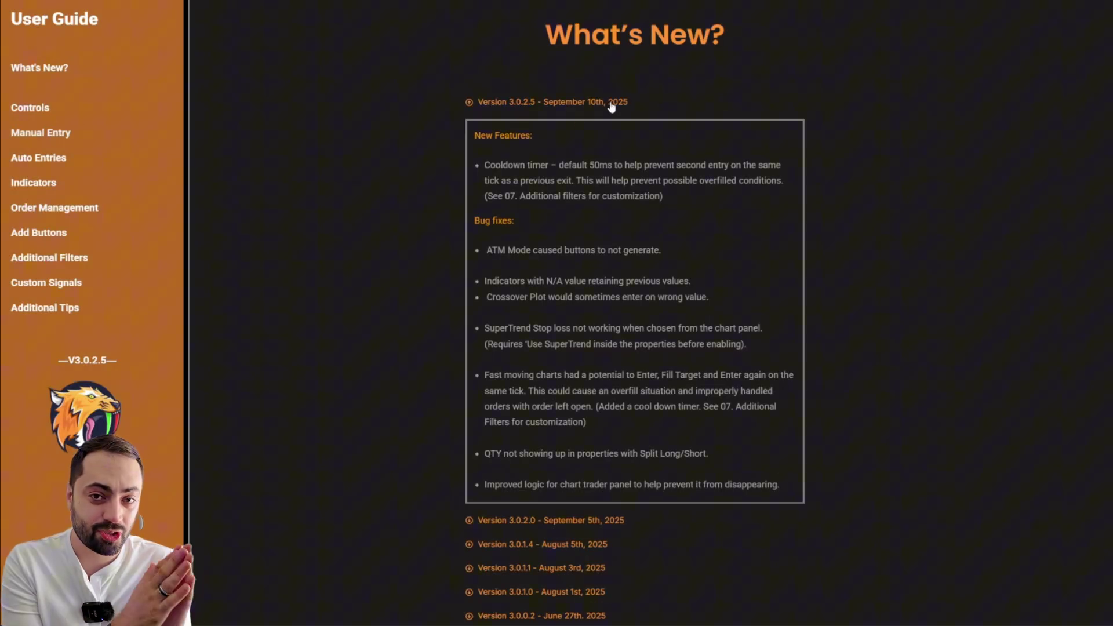
Scroll through the Version 3.0.2.5 release notes on the What's New page
scroll(550, 389, "down", 2)
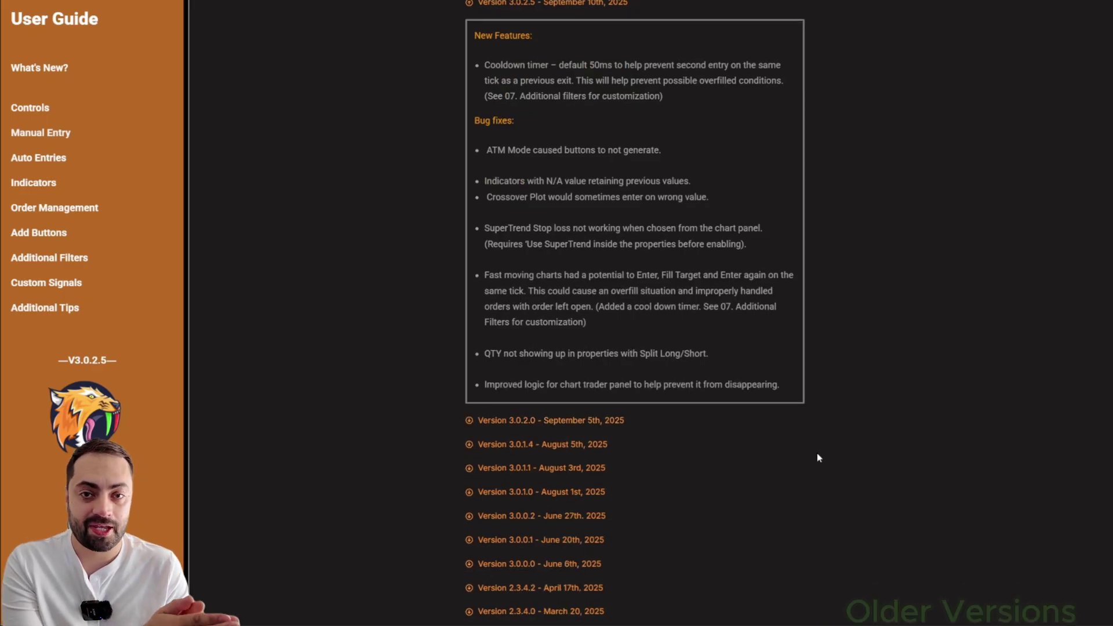
scroll(818, 458, "up", 2)
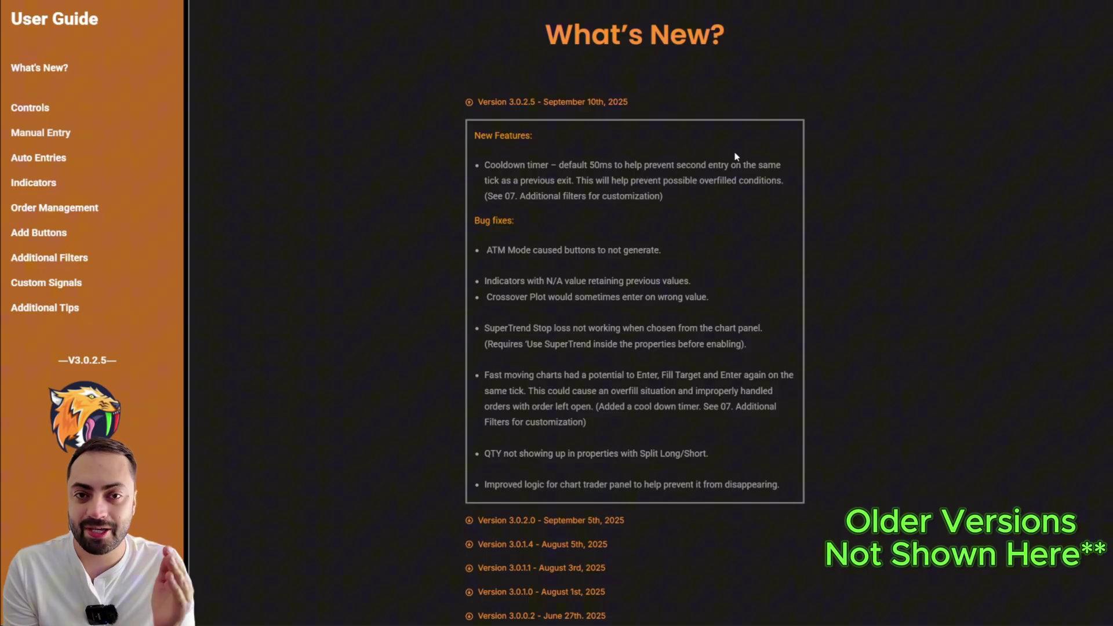
Collapse the Version 3.0.2.5 release notes heading
left_click(523, 105)
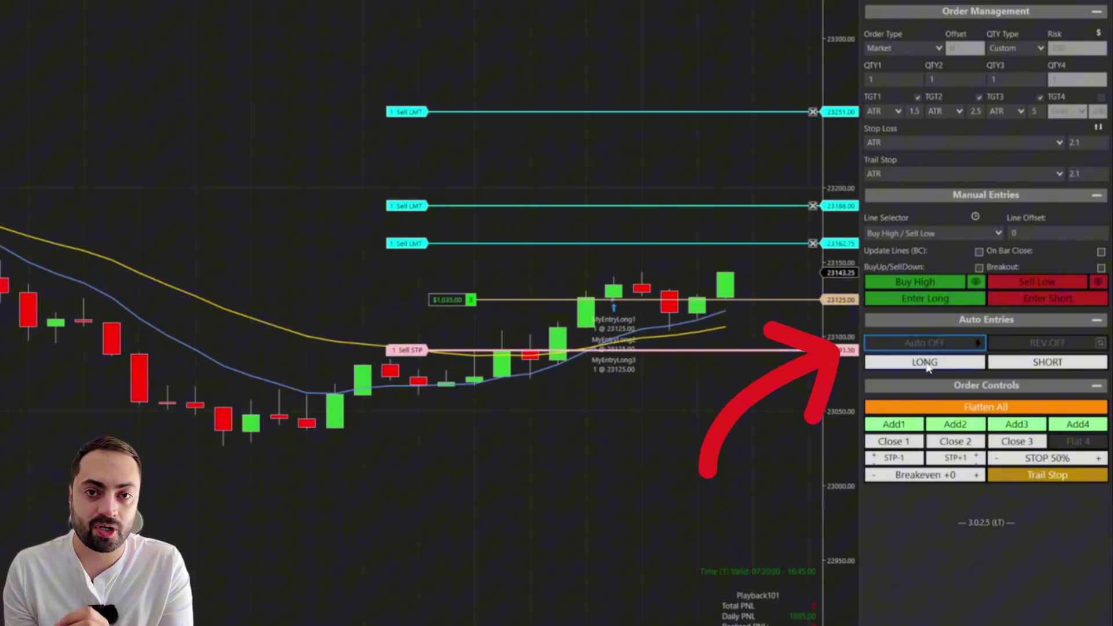
Switch off auto long and short entries, then enable Use Indicators and the MA Cross button
left_click(924, 362)
left_click(990, 366)
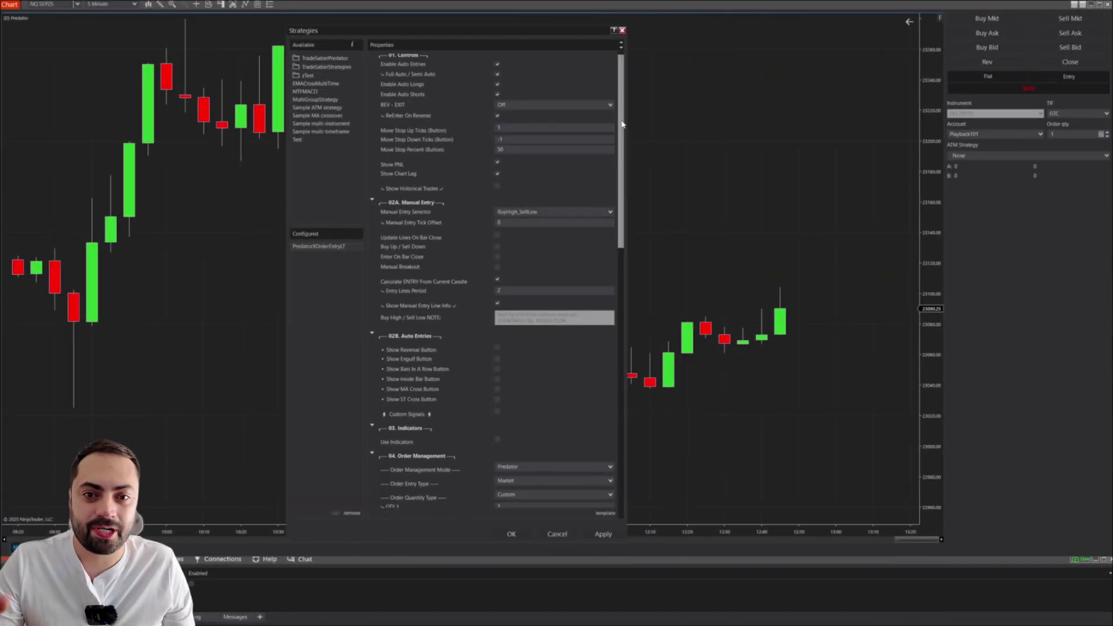
scroll(588, 196, "down", 3)
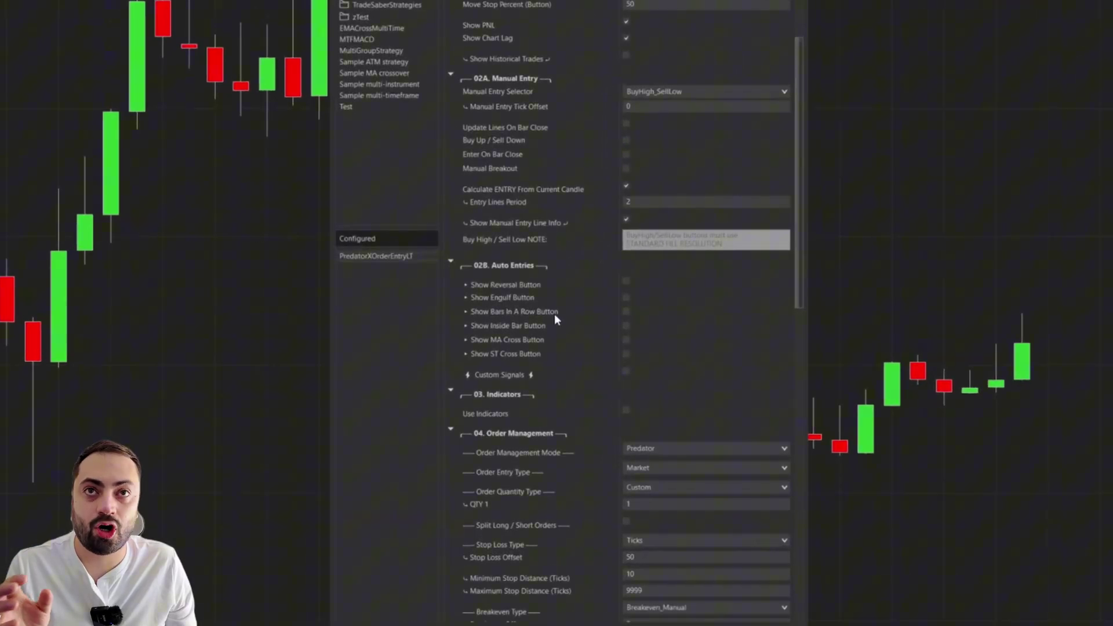
left_click(574, 388)
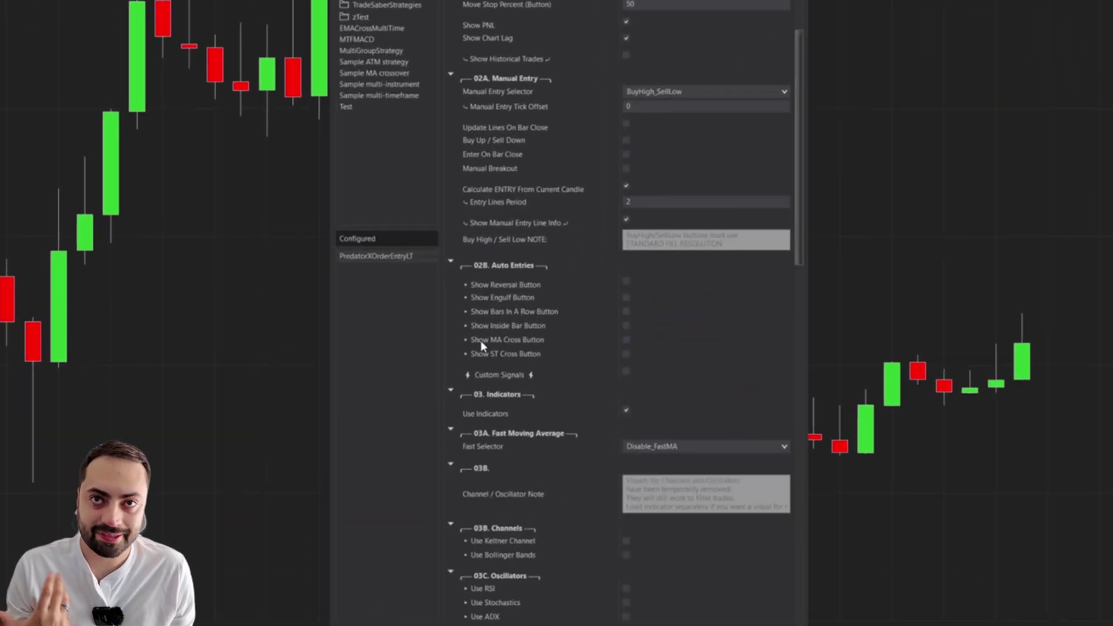
left_click(627, 340)
scroll(789, 262, "down", 5)
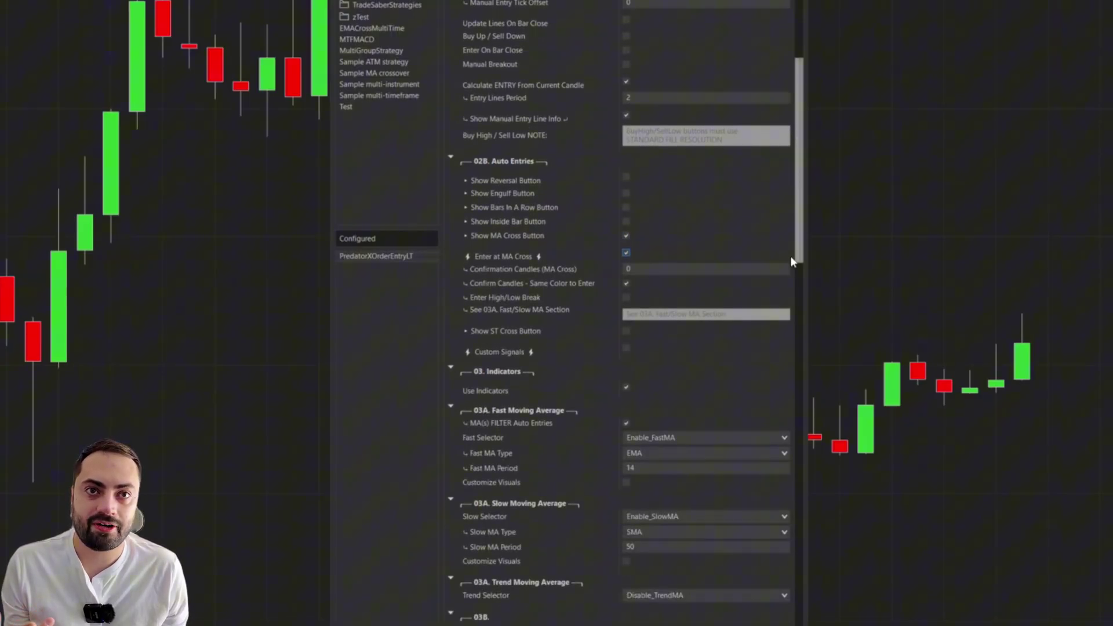
Set the Fast MA Period to 9 and the slow MA to an EMA with period 21
double_click(658, 323)
type("9")
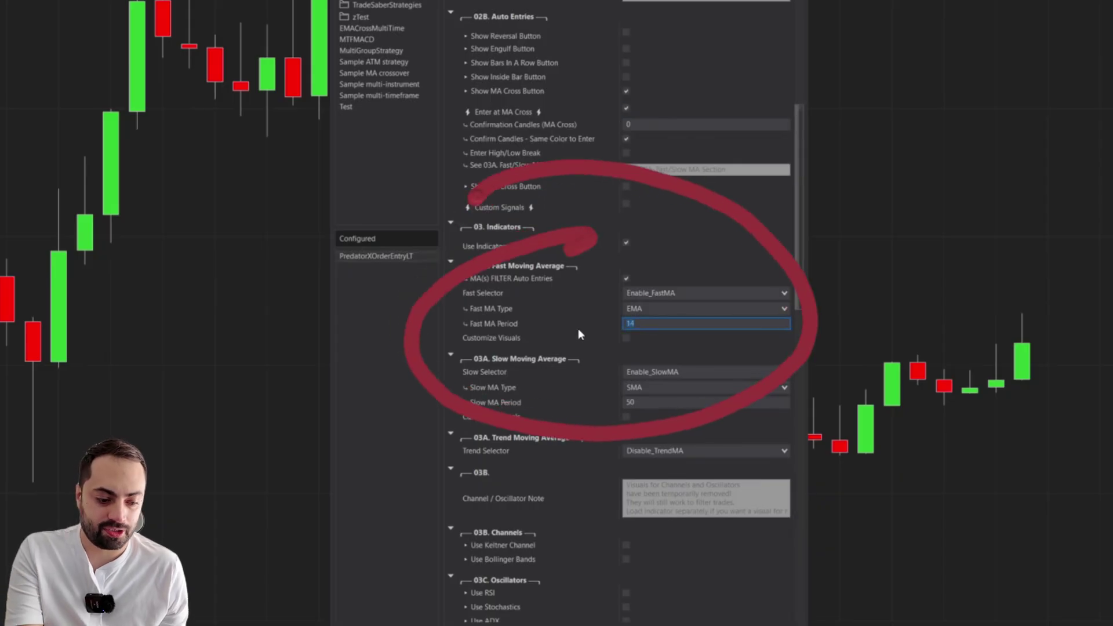
left_click(649, 387)
left_click(641, 388)
key("Escape")
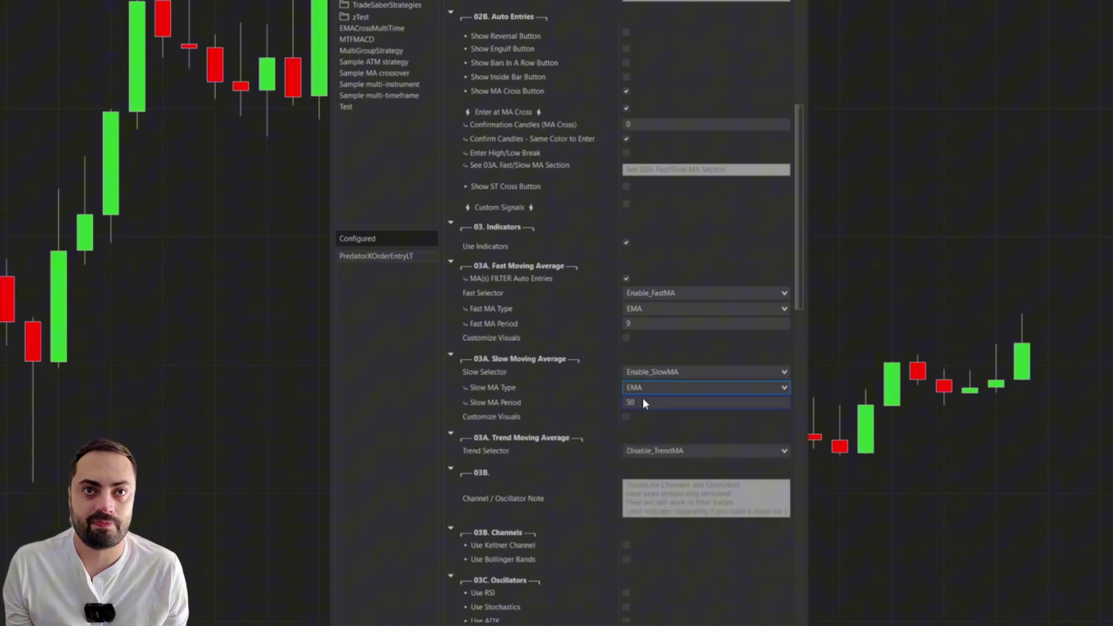
double_click(642, 401)
type("21")
scroll(805, 236, "down", 1)
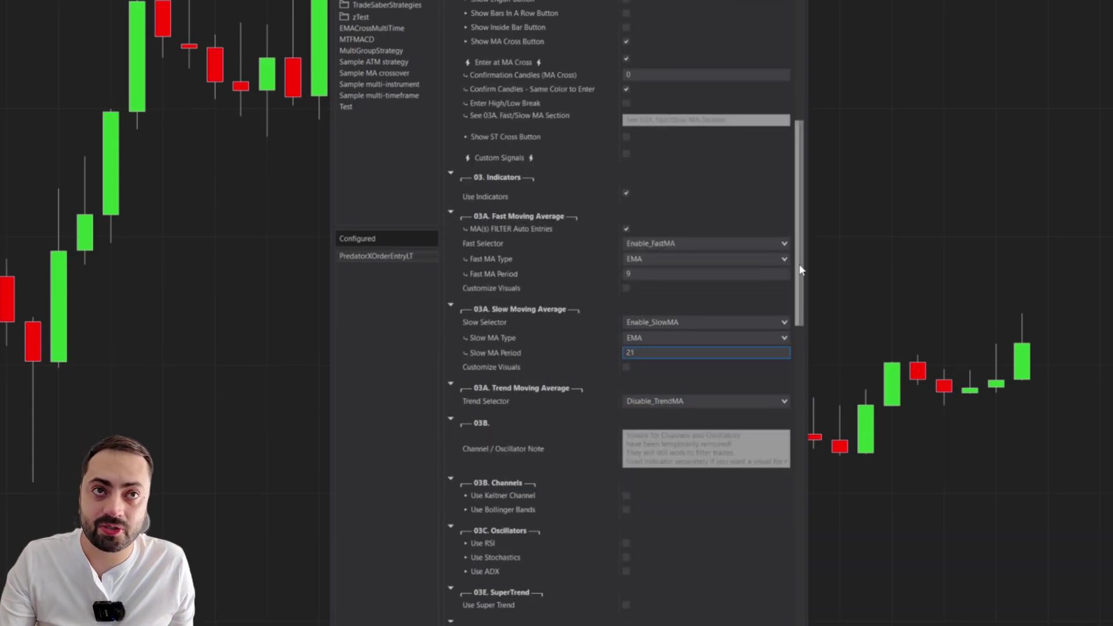
Set the order quantity type to Auto and the stop loss type to ATR
left_click_drag(802, 269, 818, 411)
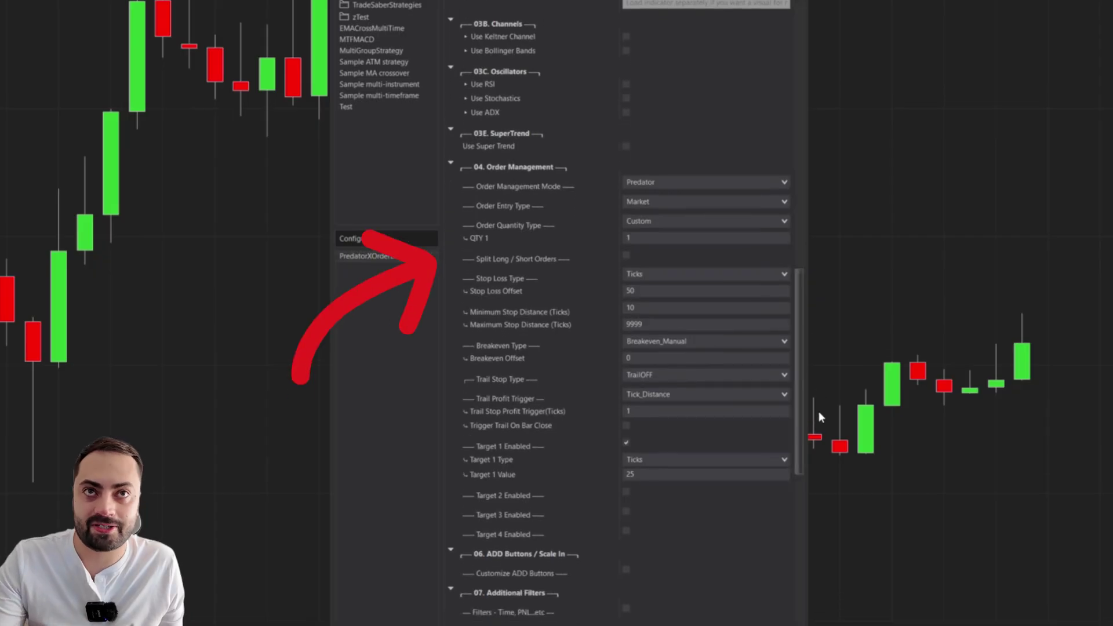
left_click(645, 221)
left_click(645, 244)
key("Up")
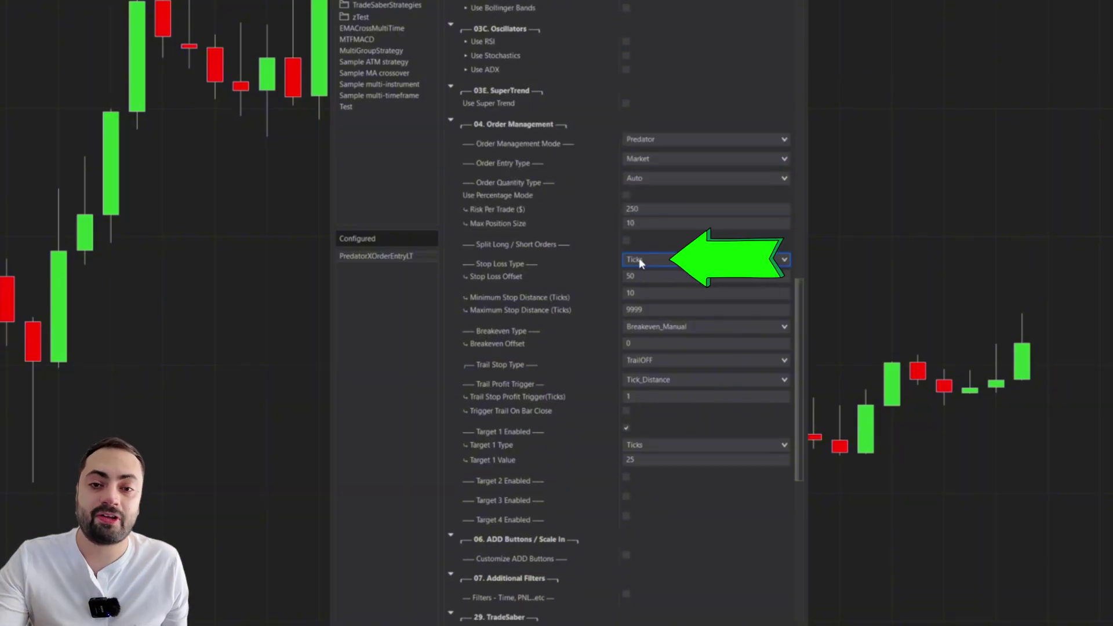
left_click(644, 262)
left_click(632, 296)
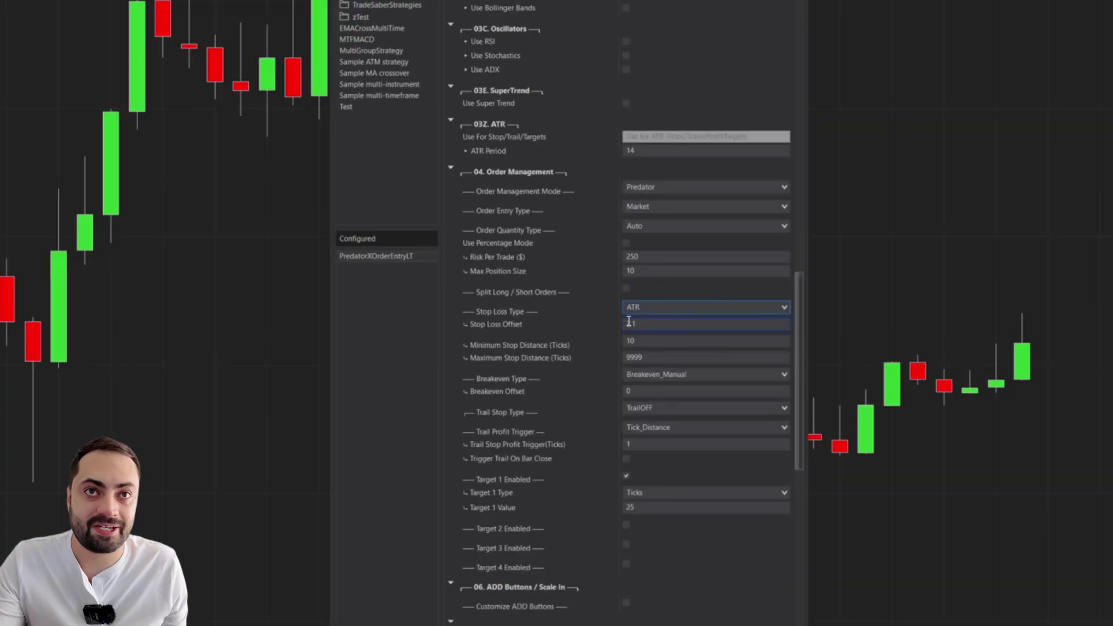
Make the trailing stop ATR-based
scroll(804, 327, "down", 3)
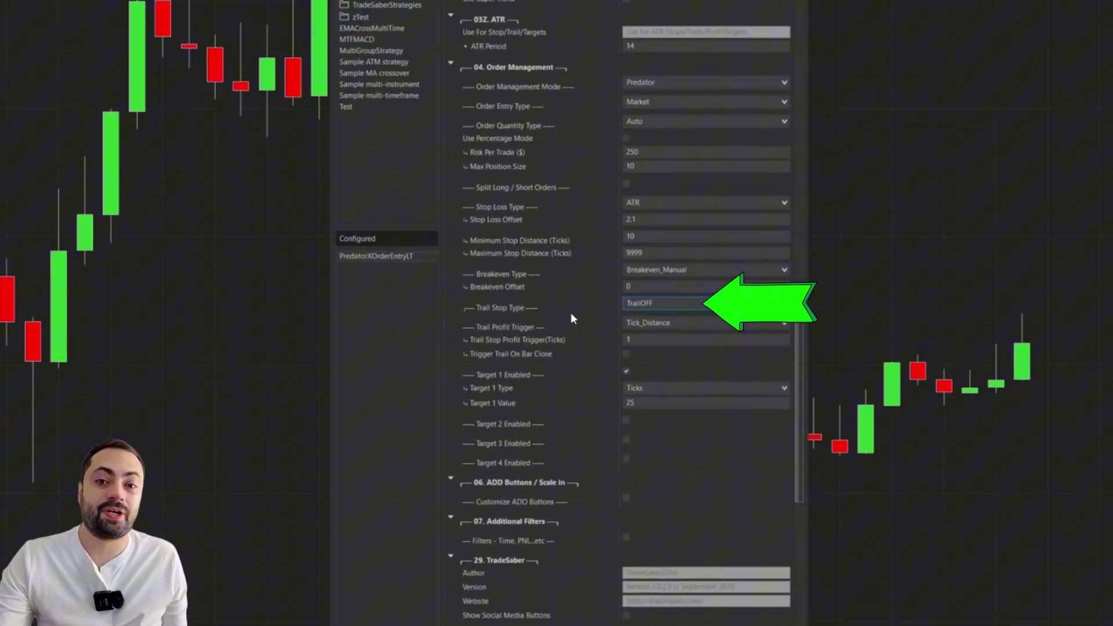
left_click(651, 302)
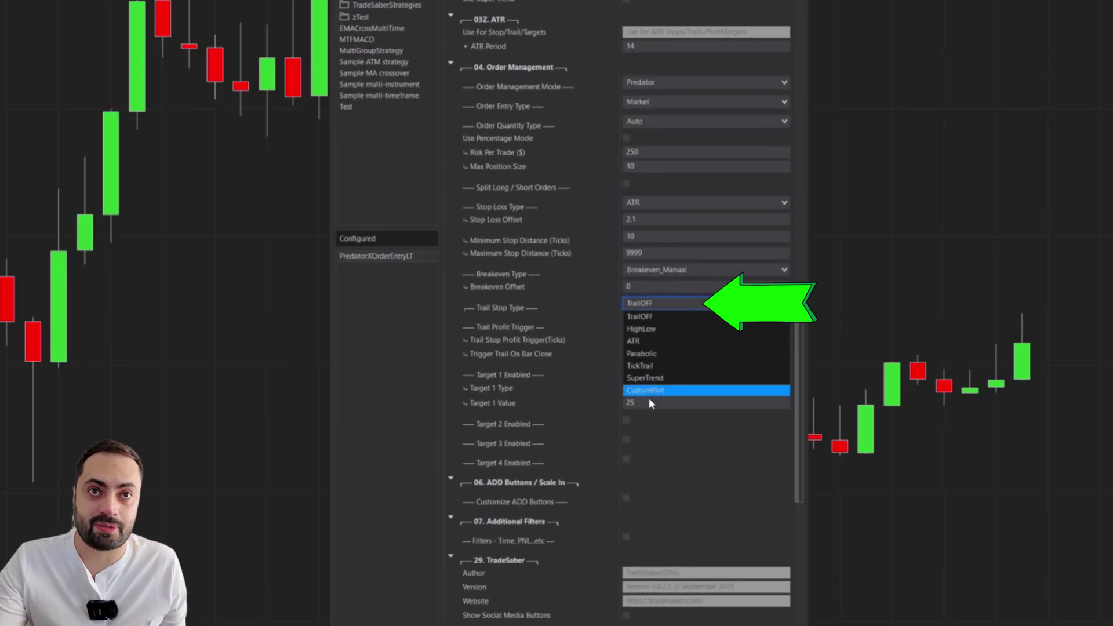
left_click(638, 341)
scroll(642, 455, "down", 2)
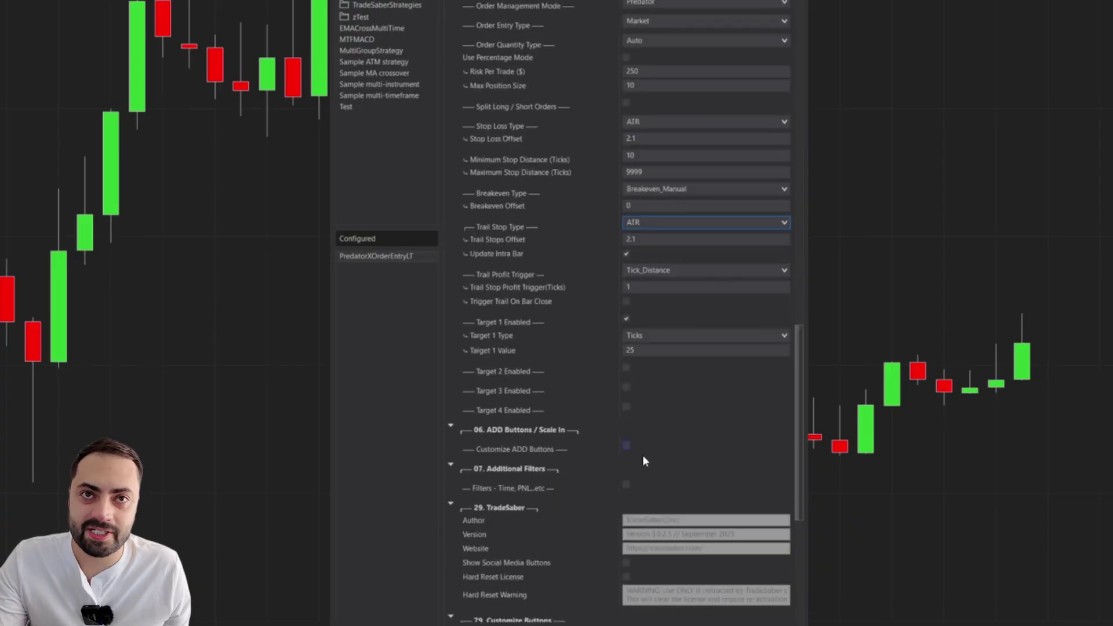
Enable Targets 2 and 3 and make all three profit targets ATR-based
left_click(627, 387)
left_click(659, 369)
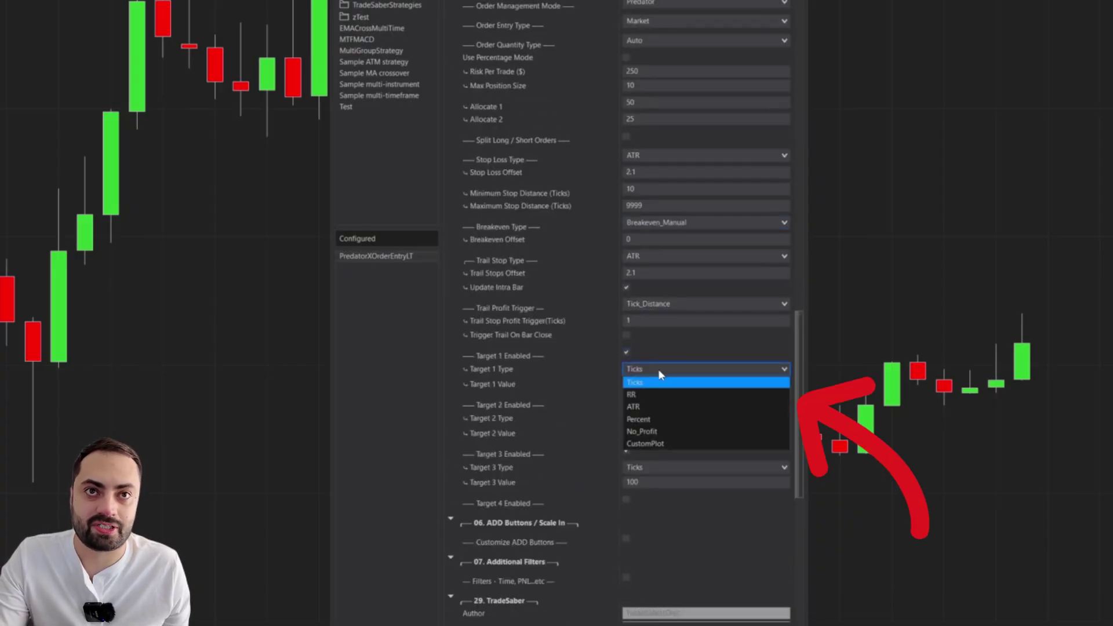
left_click(652, 405)
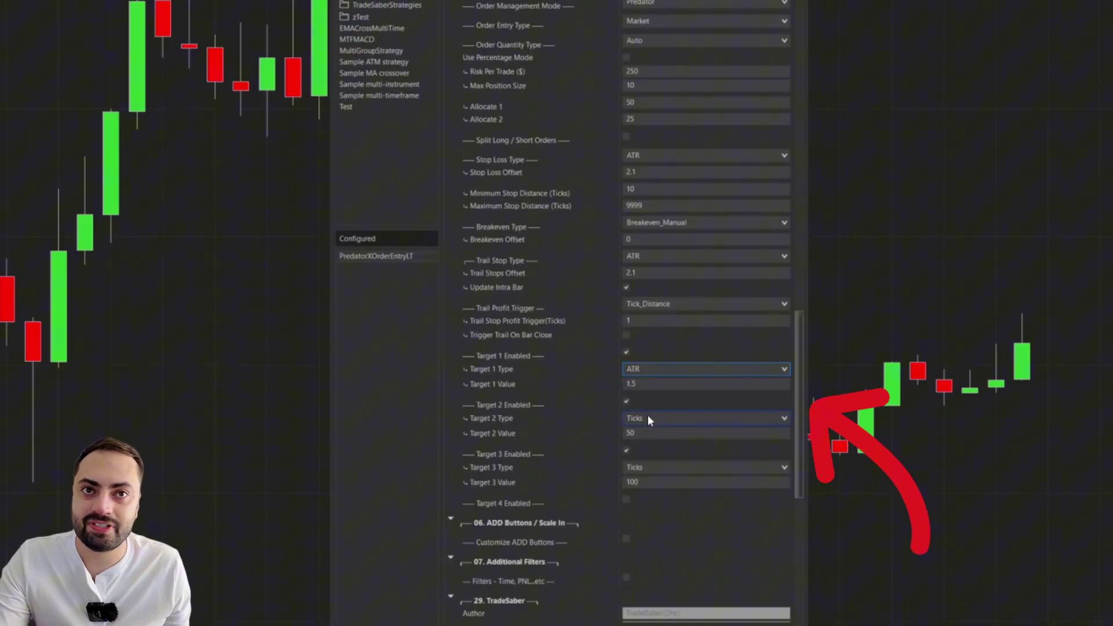
left_click(648, 417)
left_click(635, 457)
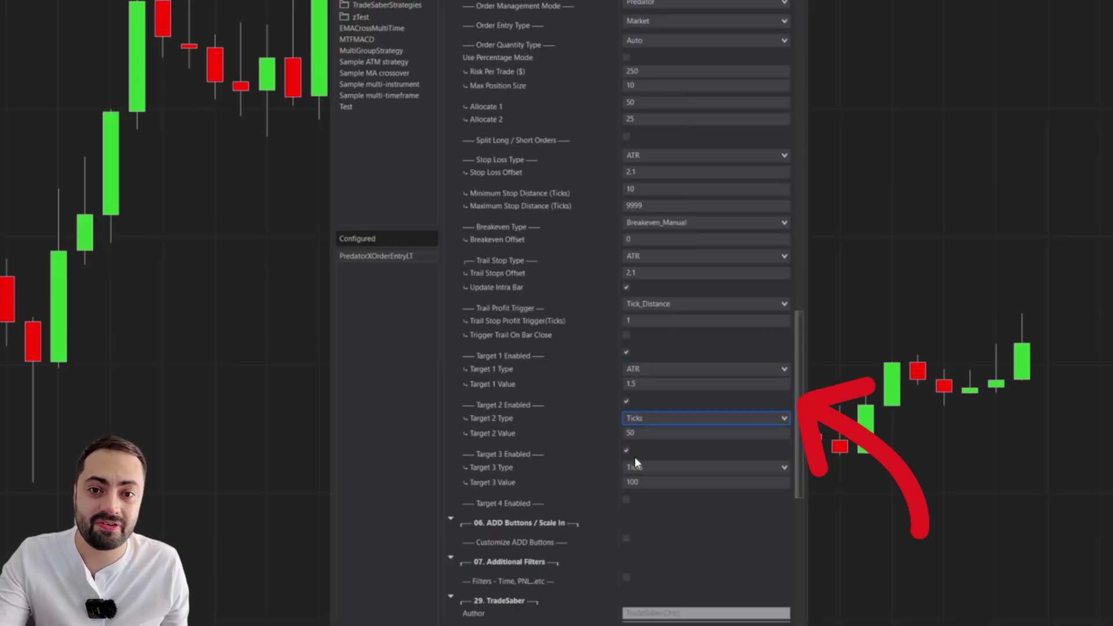
left_click(643, 468)
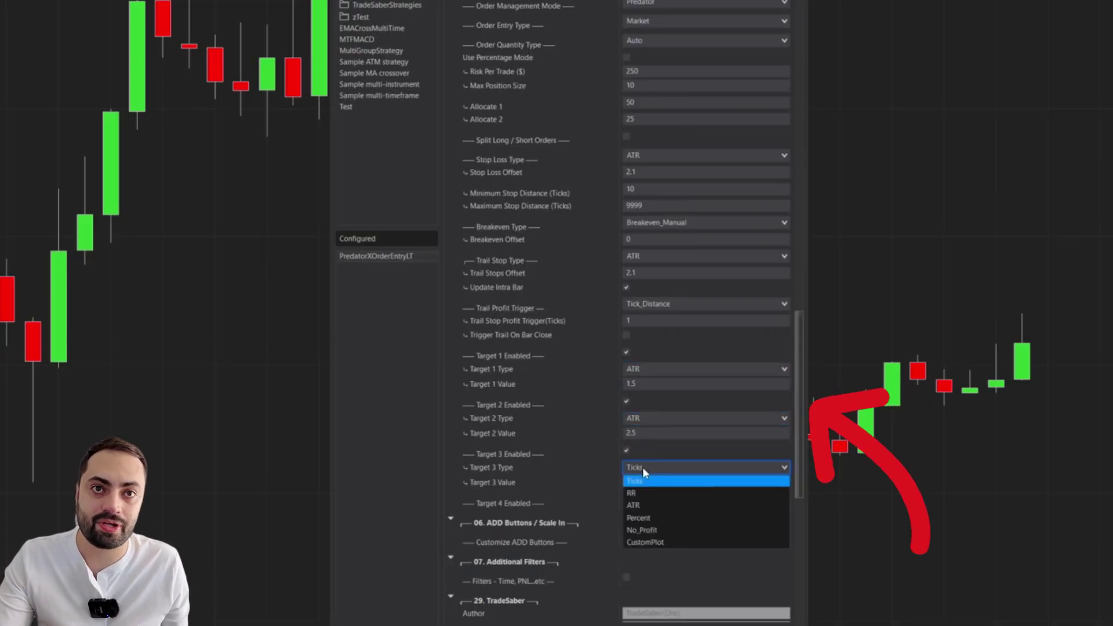
left_click(648, 505)
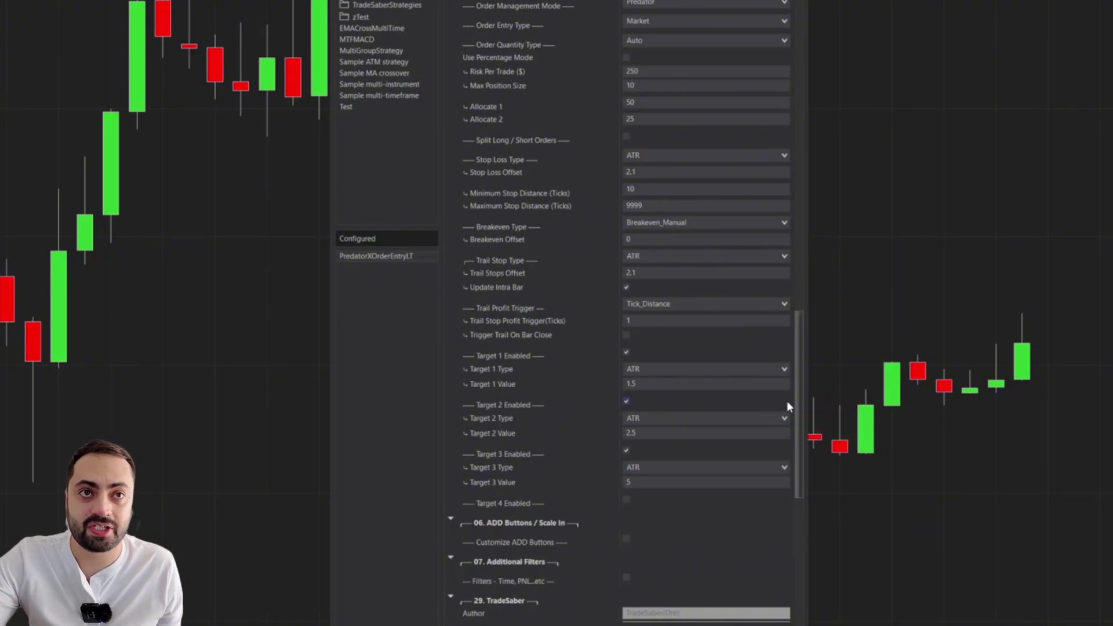
Tick the Time/PnL filters and set trading within TimeFilter1, 07:30 AM to 04:45 PM
scroll(799, 400, "down", 6)
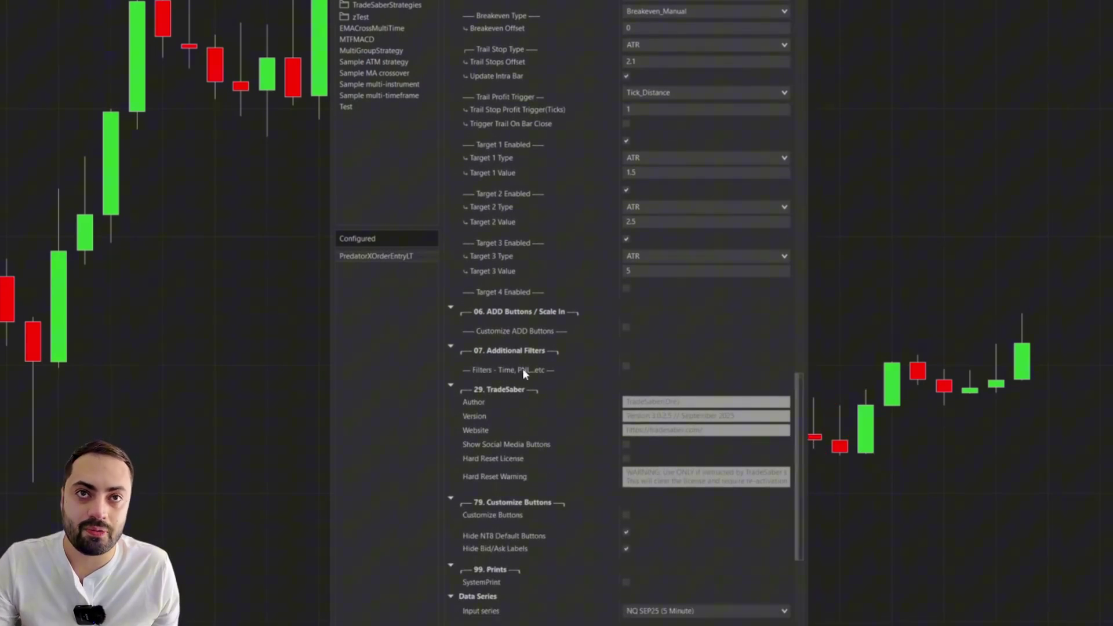
left_click(626, 367)
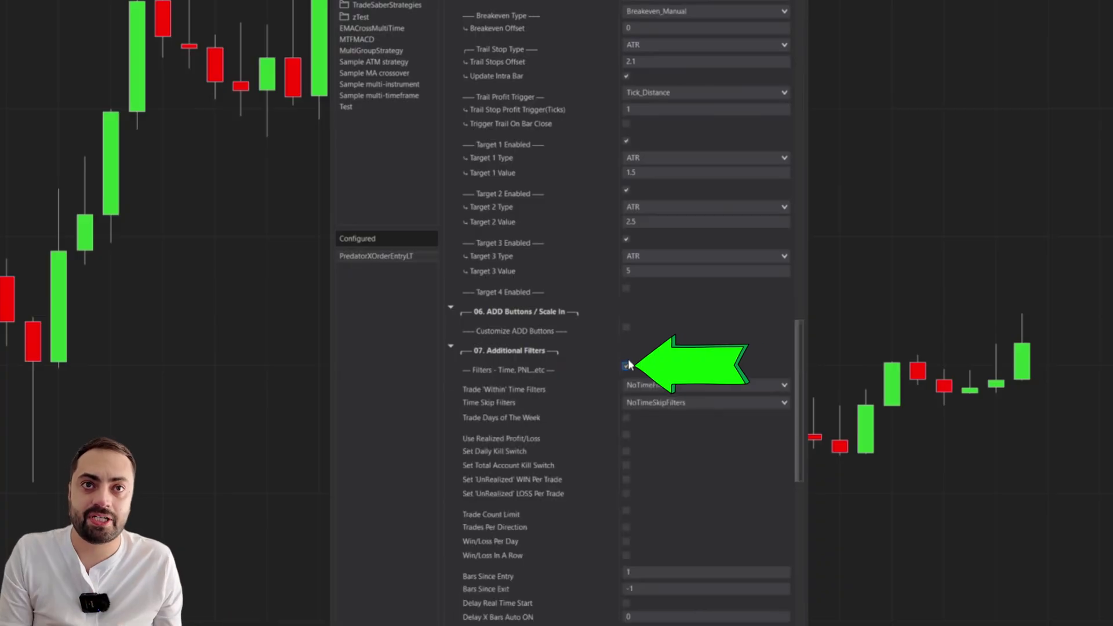
left_click(667, 385)
left_click(773, 400)
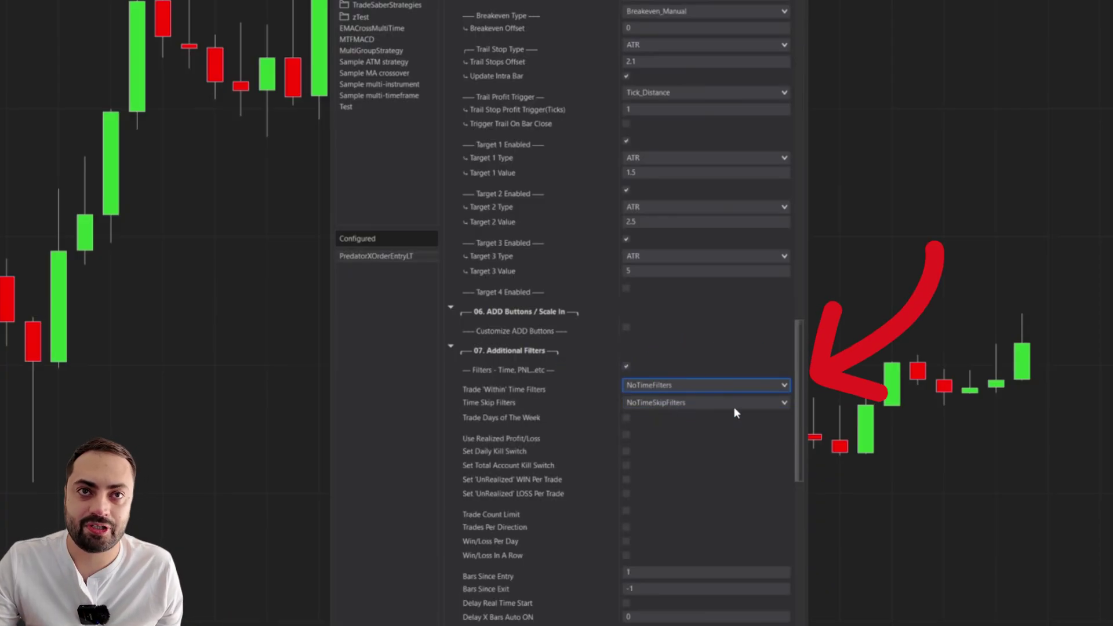
key("Down")
scroll(799, 400, "down", 6)
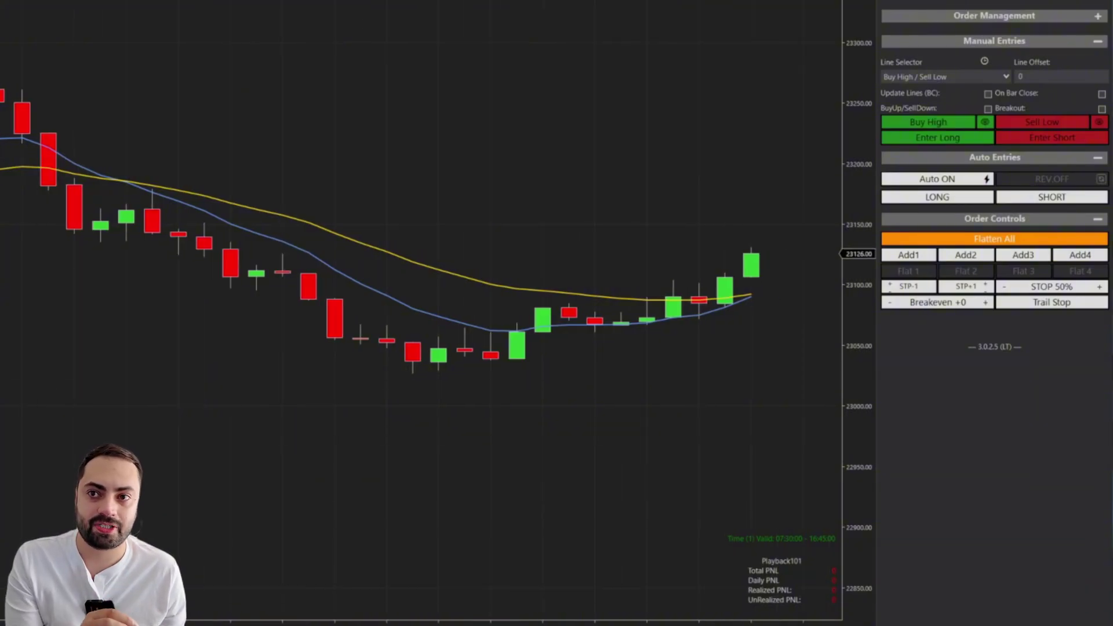
Expand the Order Management section in the chart's strategy panel
scroll(505, 494, "down", 5)
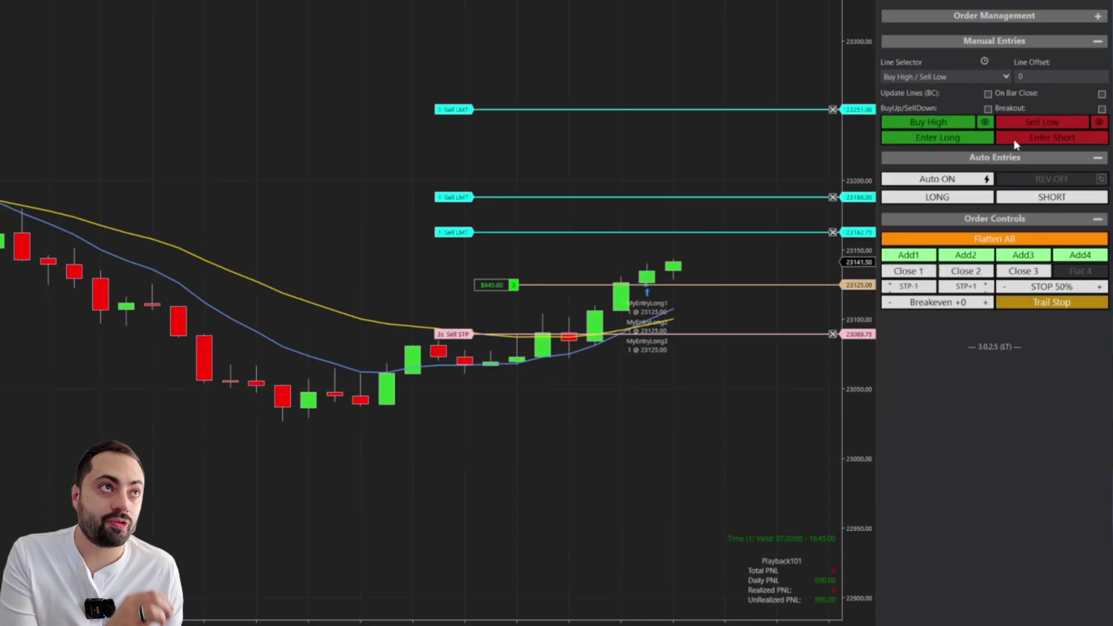
left_click(1097, 17)
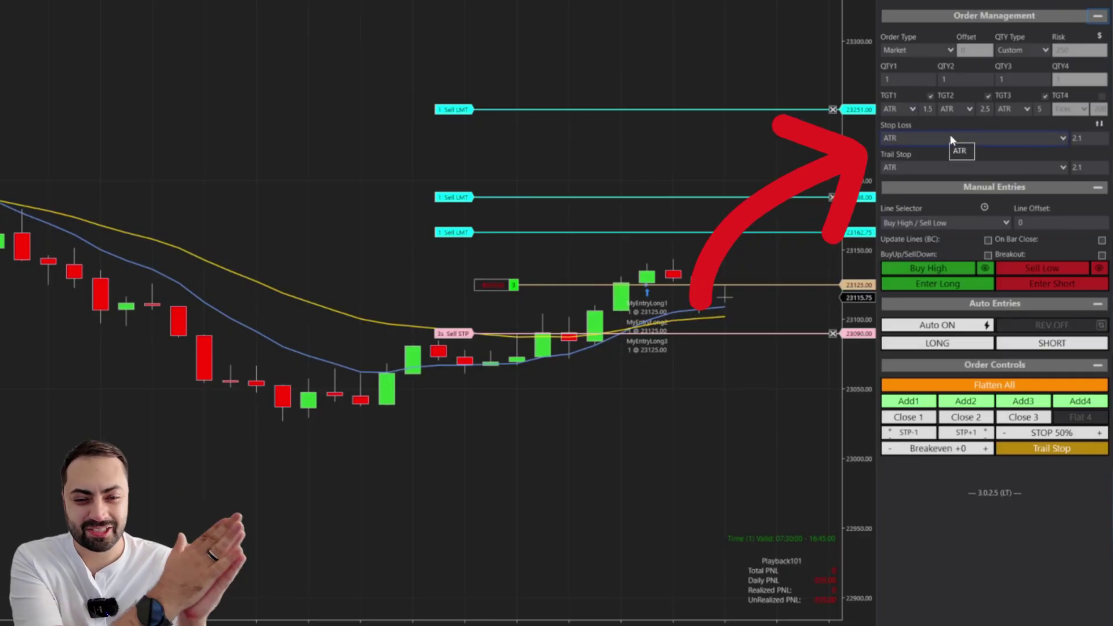
Toggle the Auto ON/OFF switch and the LONG and SHORT auto-entry buttons
left_click(941, 343)
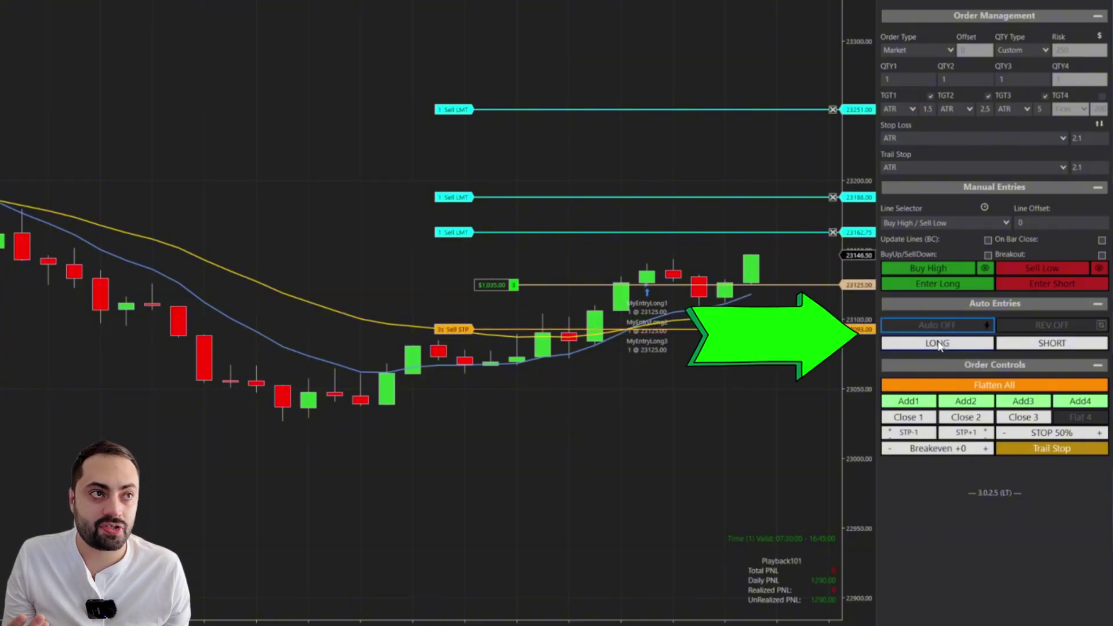
left_click(940, 343)
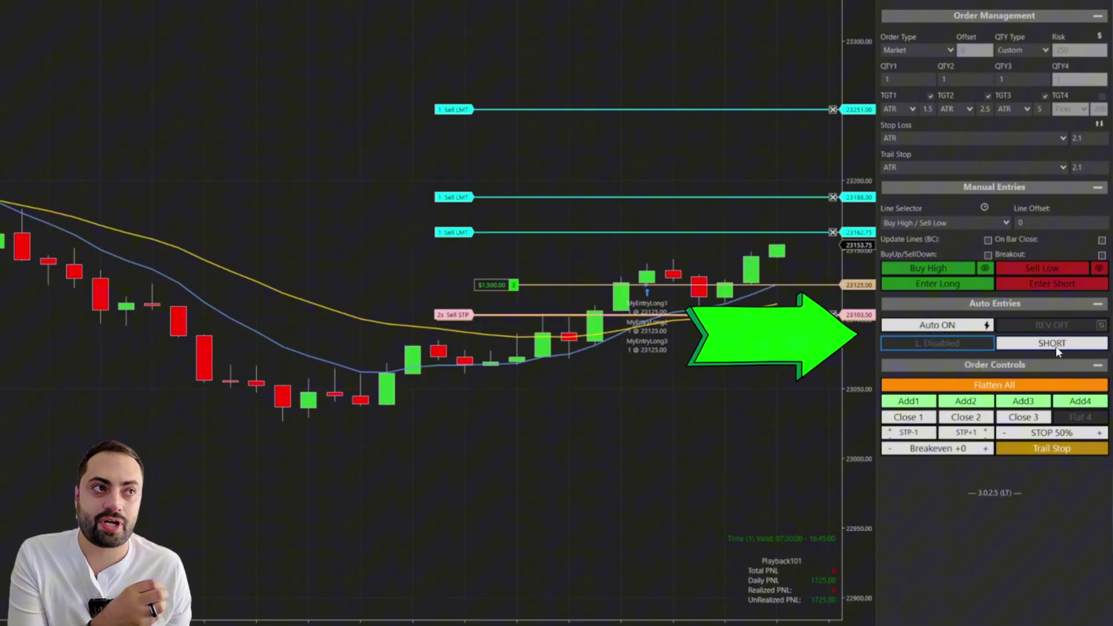
left_click(1056, 347)
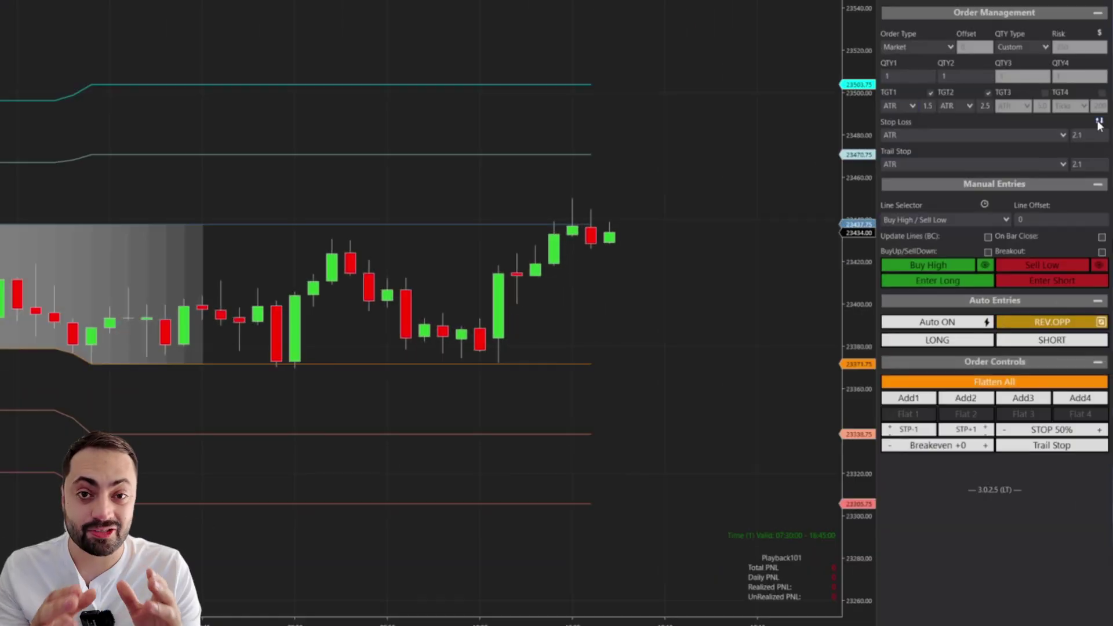
Split stops into long and short settings, both using ORB_TradeSaber
left_click(1100, 123)
left_click(926, 159)
left_click(927, 235)
left_click(1028, 162)
left_click(1053, 241)
Base the first long/short targets and second short target on ORB, and turn the long trail off
left_click(899, 104)
left_click(916, 252)
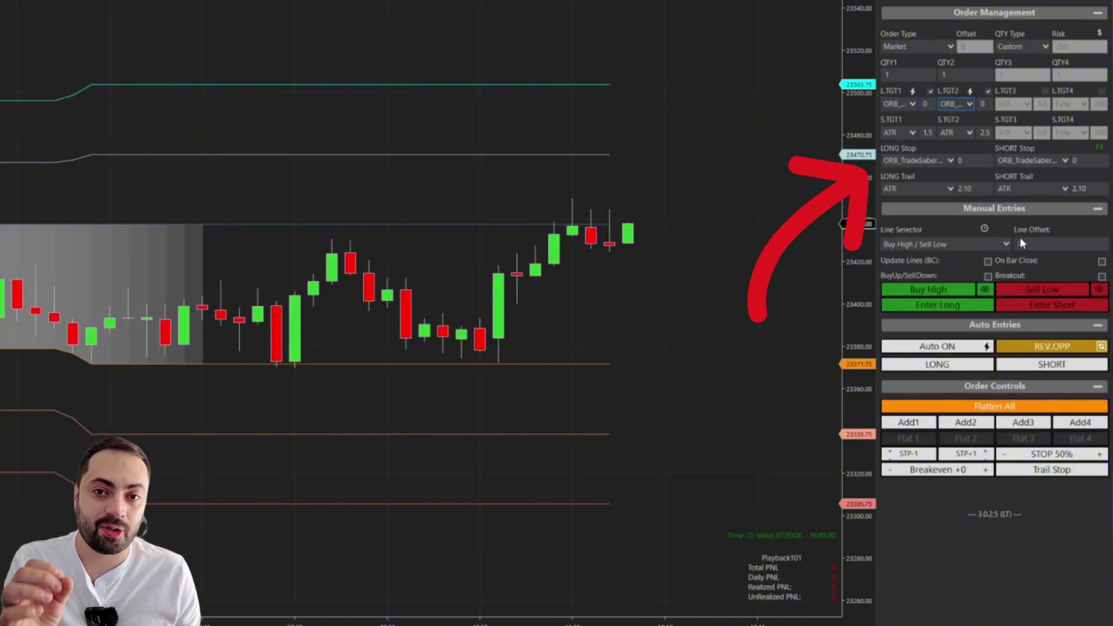
left_click(898, 132)
left_click(928, 268)
left_click(955, 132)
left_click(1017, 281)
left_click(916, 189)
left_click(904, 200)
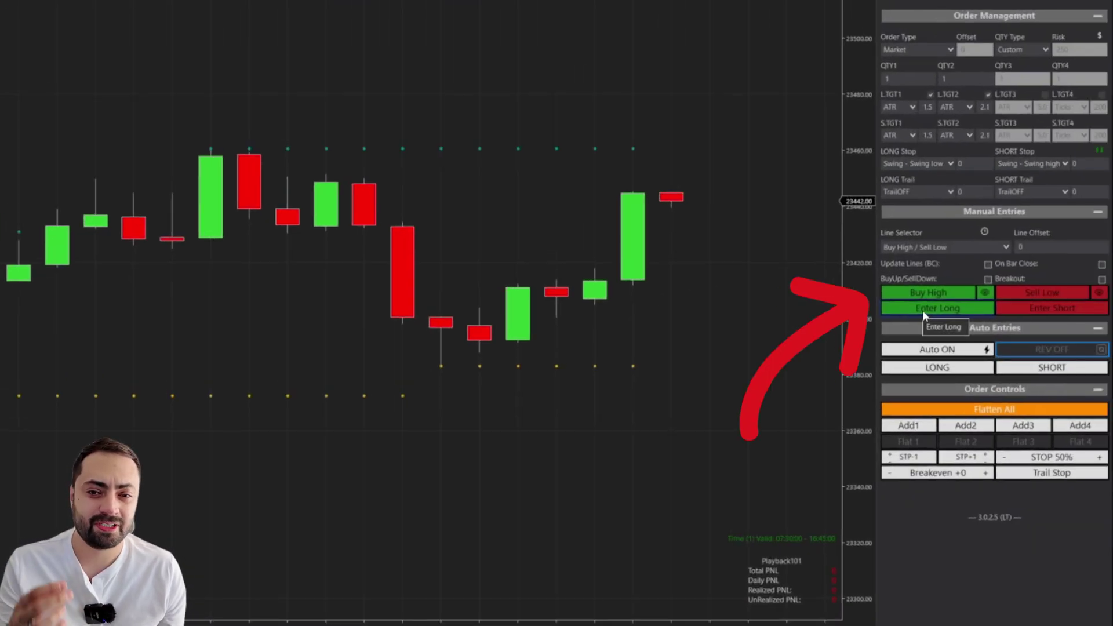
Enter a two-contract long manually, then flatten it with the F hotkey for 40.00 realized profit
left_click(923, 311)
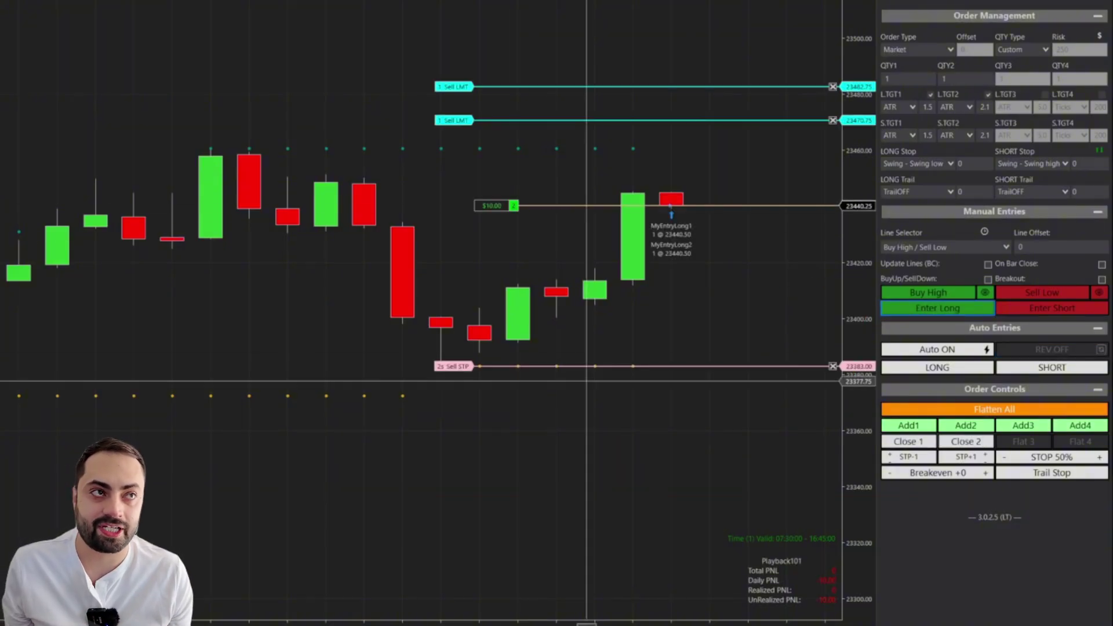
key("f")
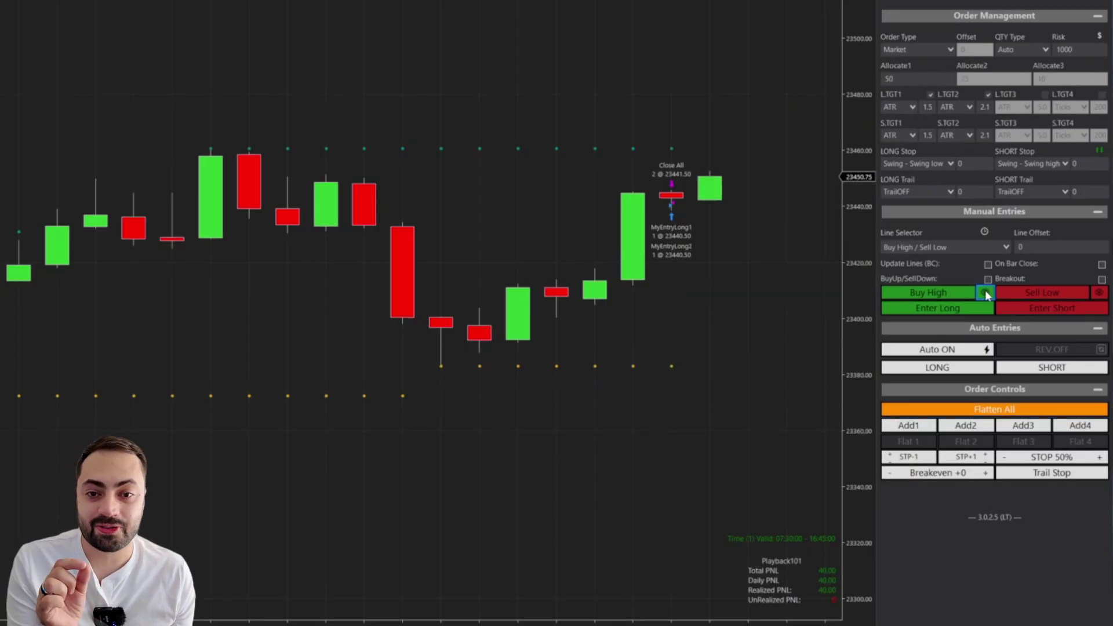
Raise the long stop to about 23402.25 and arm Buy High, keeping the Buy High / Sell Low line setting
left_click(986, 291)
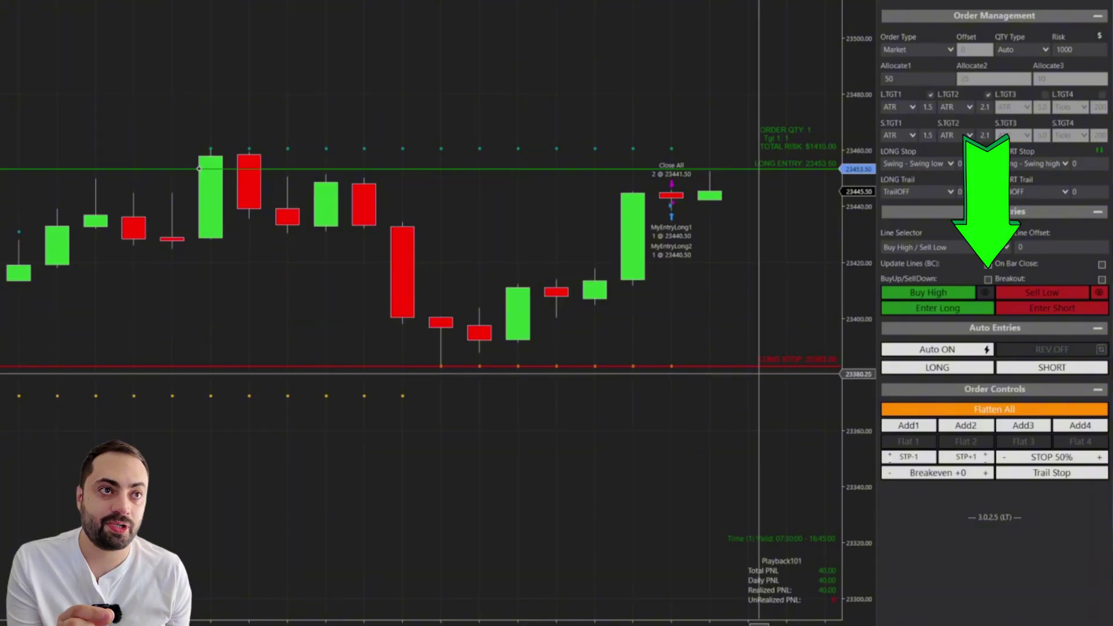
left_click_drag(760, 360, 751, 288)
left_click(926, 294)
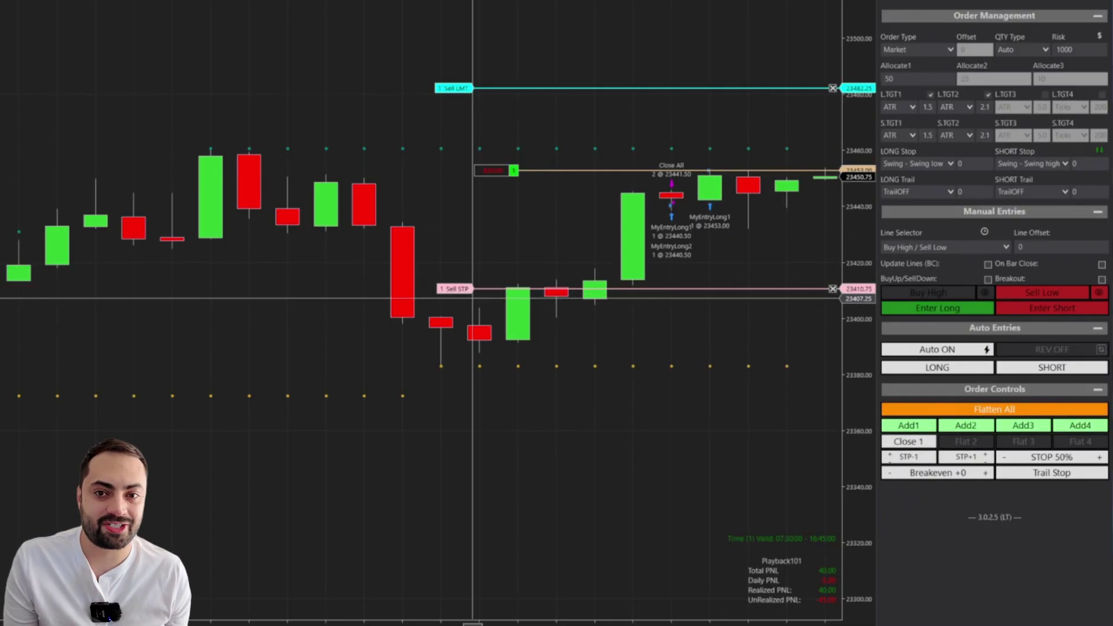
left_click(937, 248)
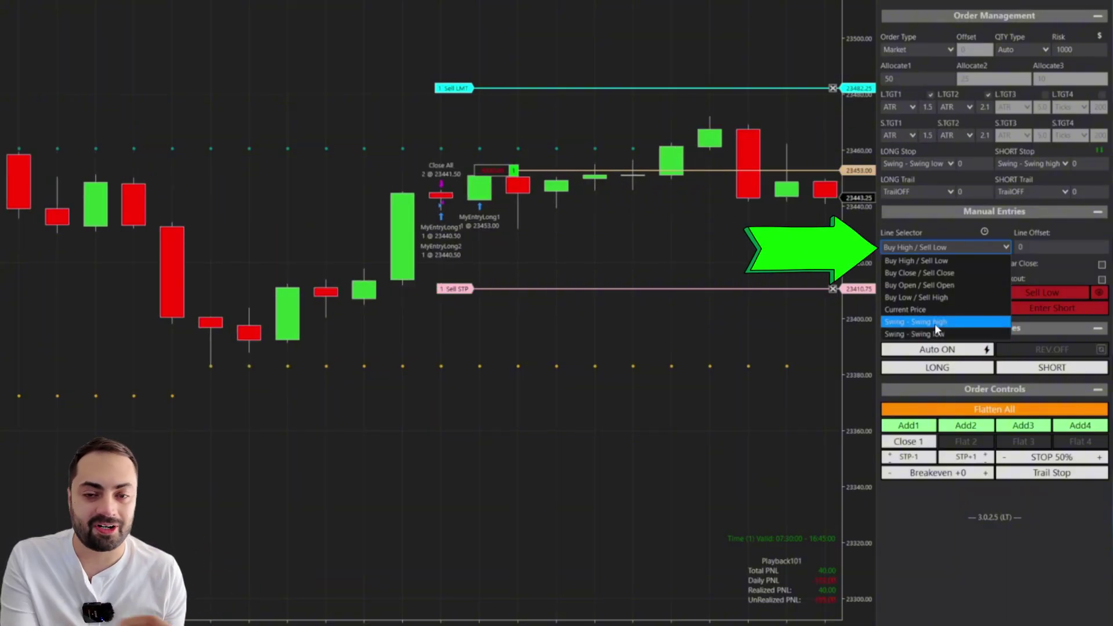
left_click(661, 560)
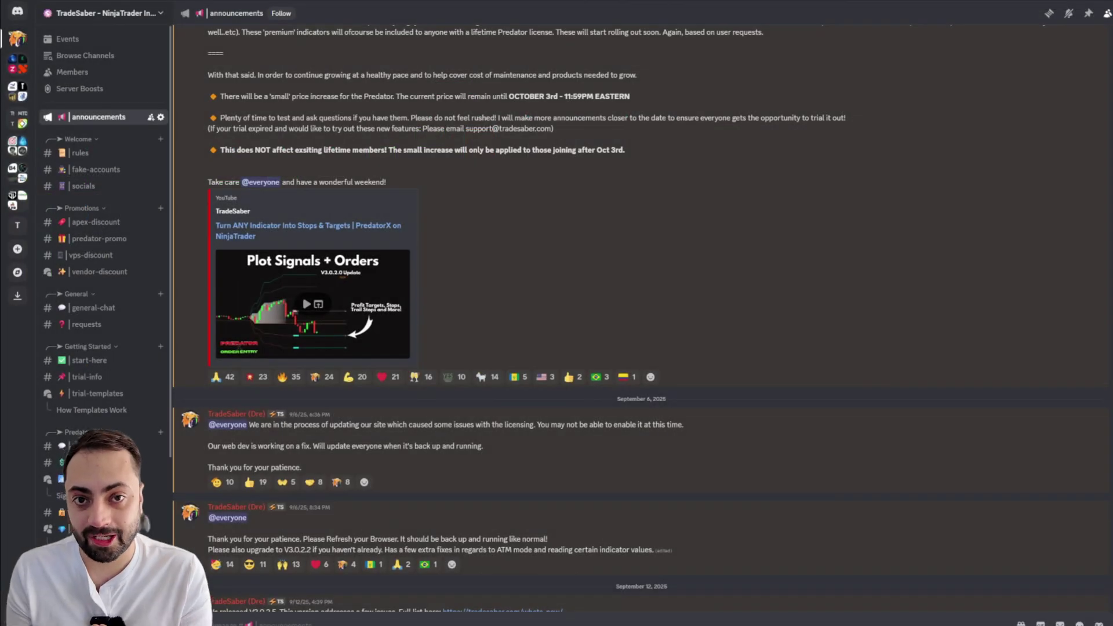
In the trial-templates forum, view the VWAP Pullback post, then the MACD Momentum - NQ post
scroll(876, 399, "down", 5)
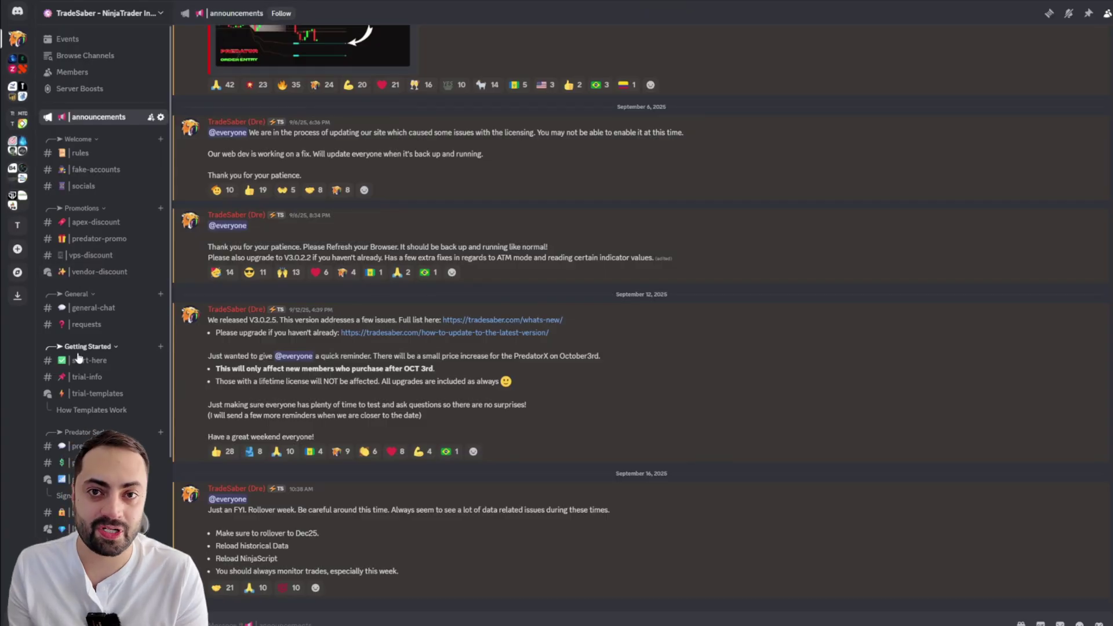
mouse_move(88, 394)
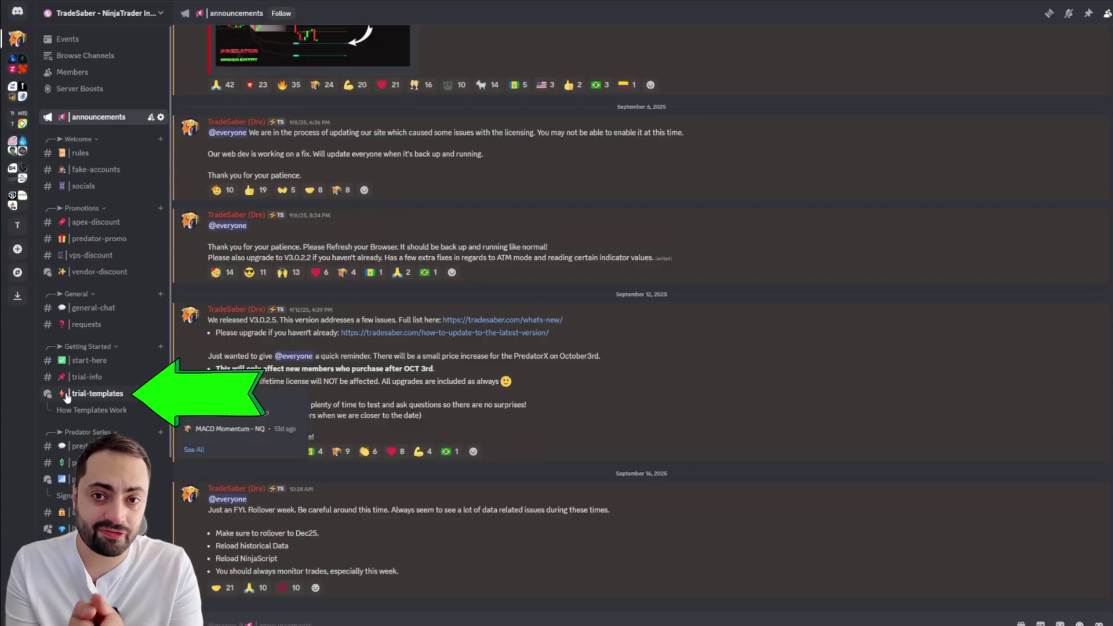
left_click(93, 397)
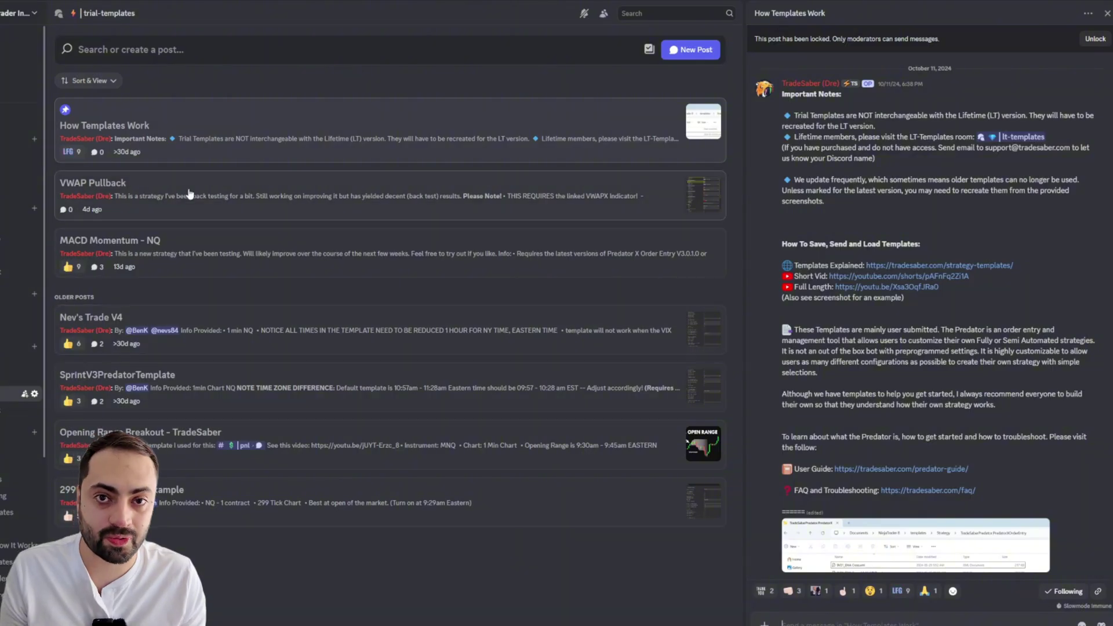
left_click(298, 189)
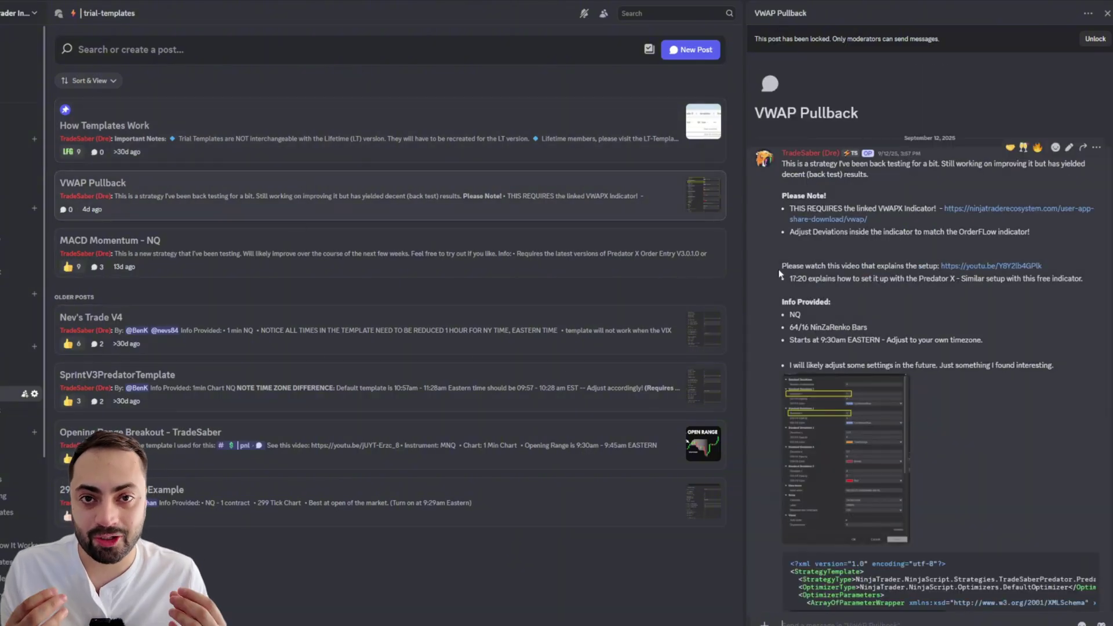
scroll(834, 547, "down", 5)
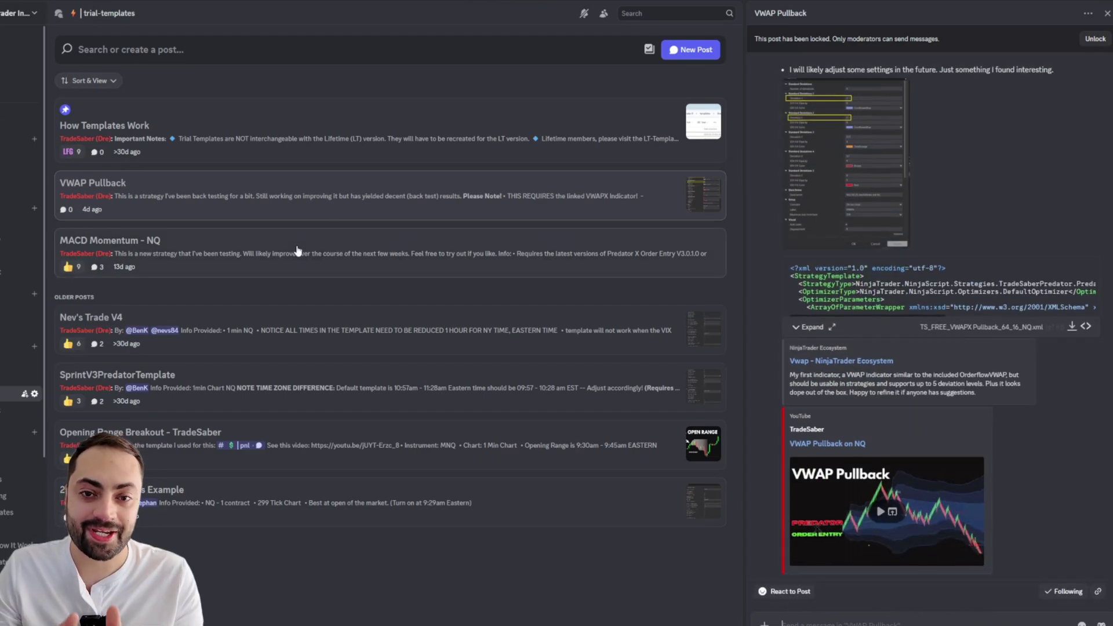
left_click(297, 250)
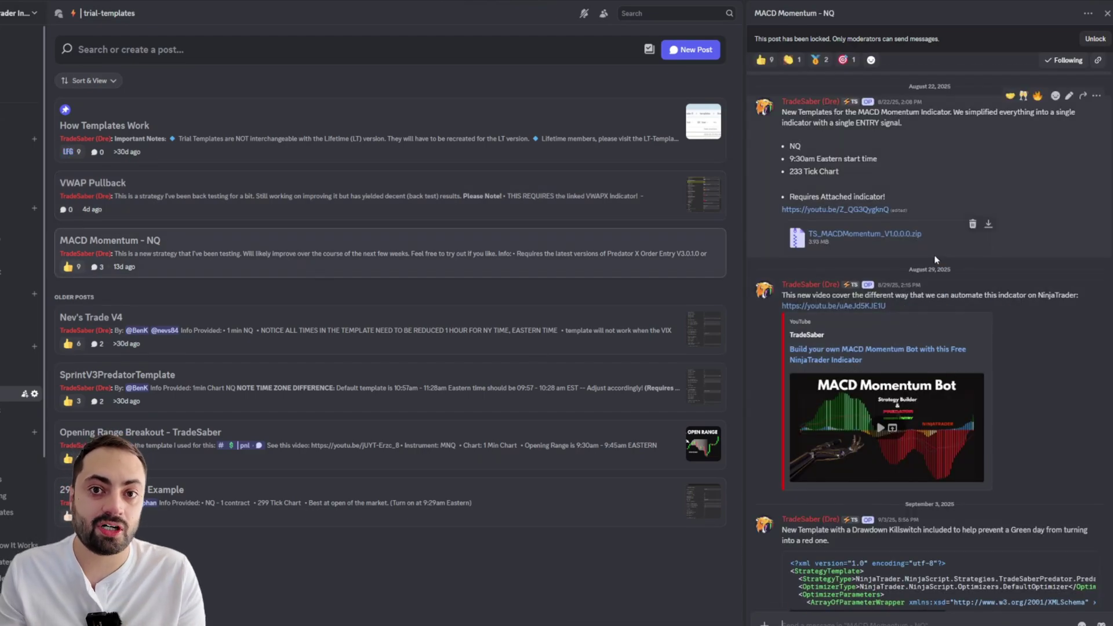
scroll(985, 295, "down", 1)
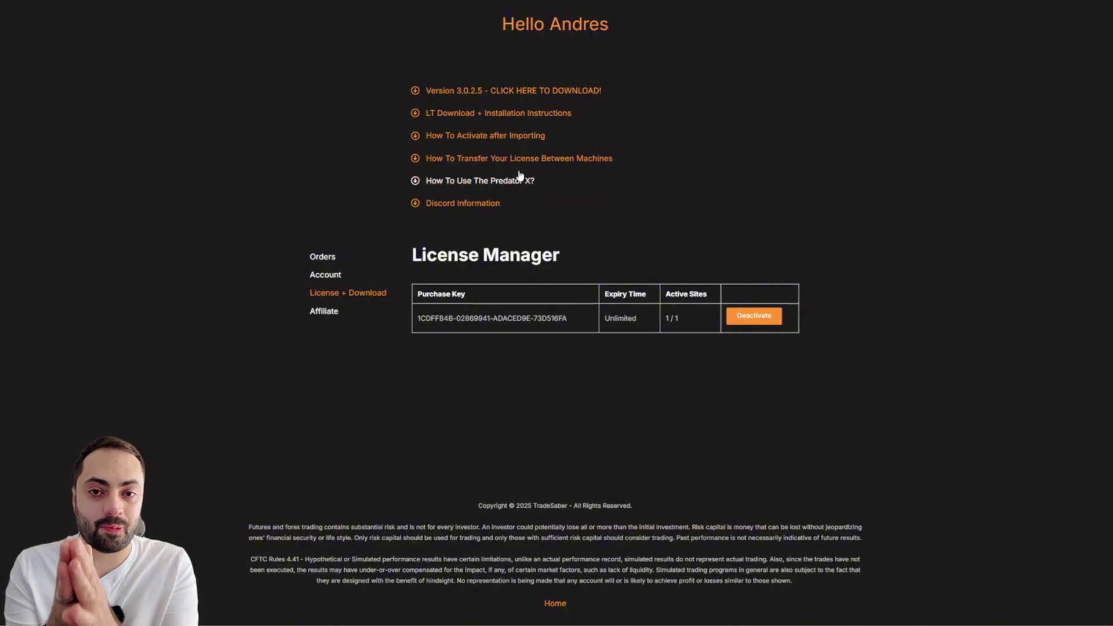
left_click(534, 92)
left_click(485, 92)
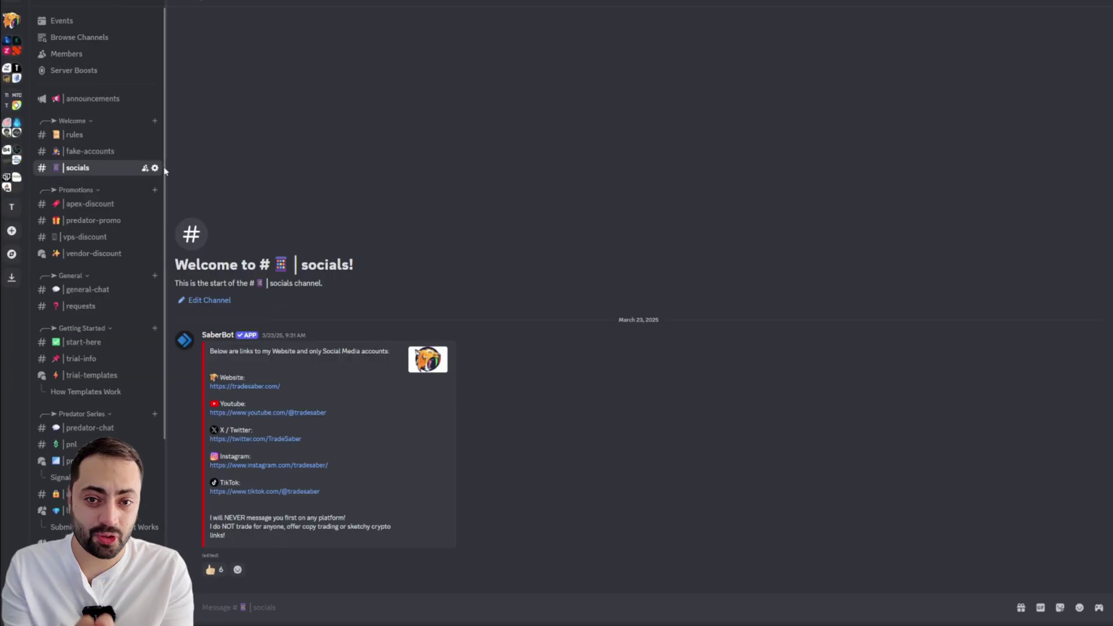
scroll(162, 199, "down", 2)
In lt-templates, read the Submit Template / How It Works post, then the VWAP Pullback - FREE VWAPX thread
scroll(162, 199, "down", 3)
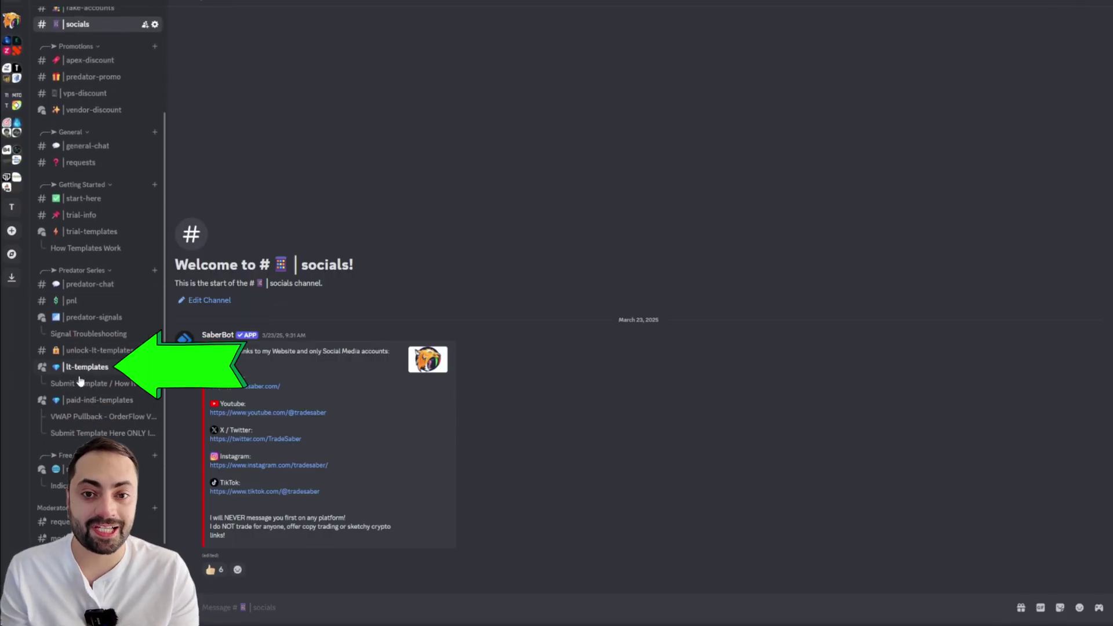
left_click(87, 367)
scroll(447, 335, "down", 2)
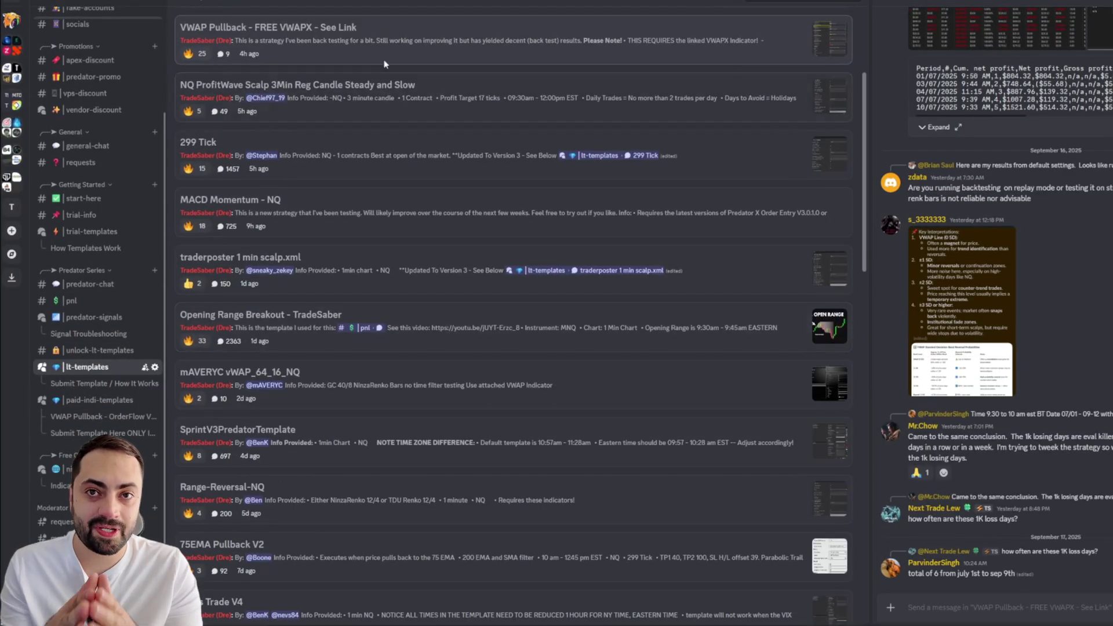
scroll(280, 52, "up", 3)
left_click(718, 110)
scroll(603, 228, "down", 3)
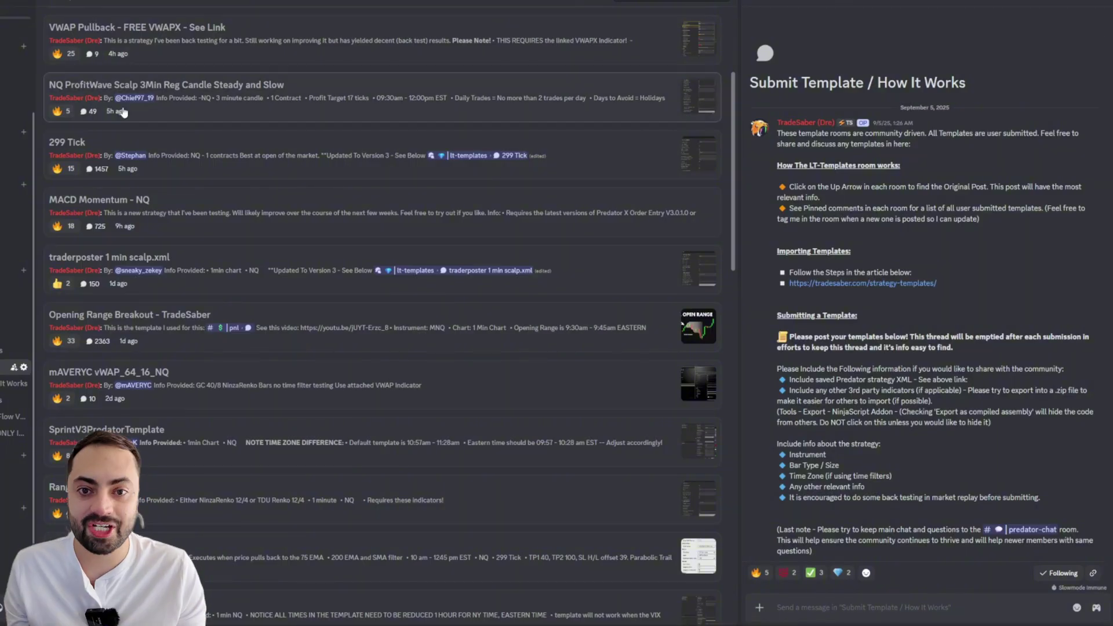
left_click(296, 45)
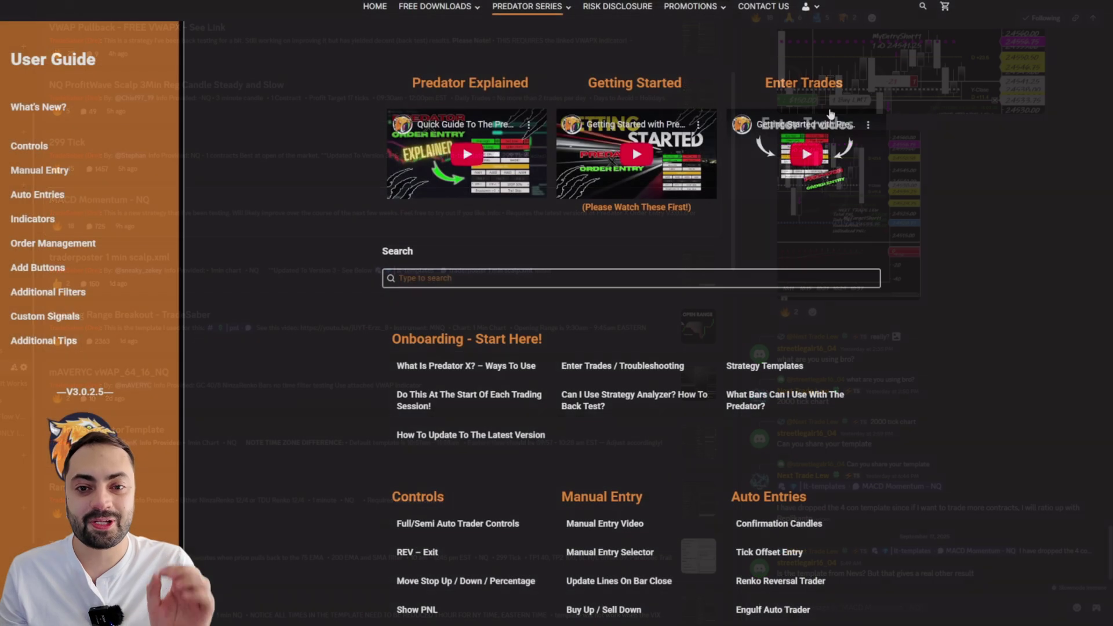
Skim the Predator X User Guide, then go to FAQ / Troubleshoot from the Predator Series menu
scroll(423, 365, "down", 1)
scroll(423, 365, "down", 10)
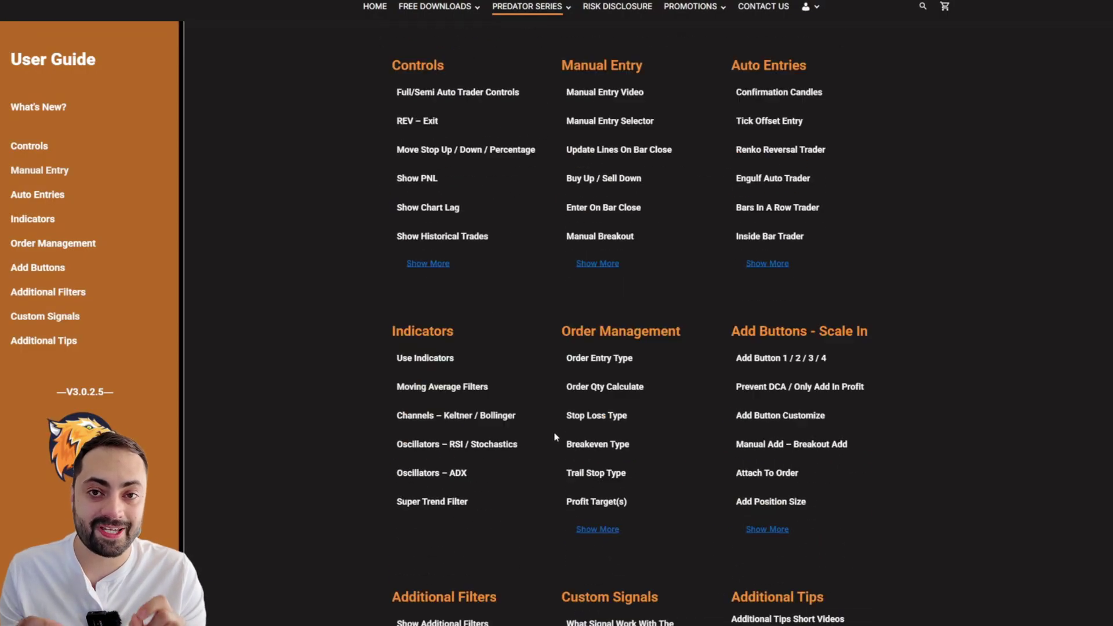
scroll(407, 371, "up", 10)
mouse_move(527, 10)
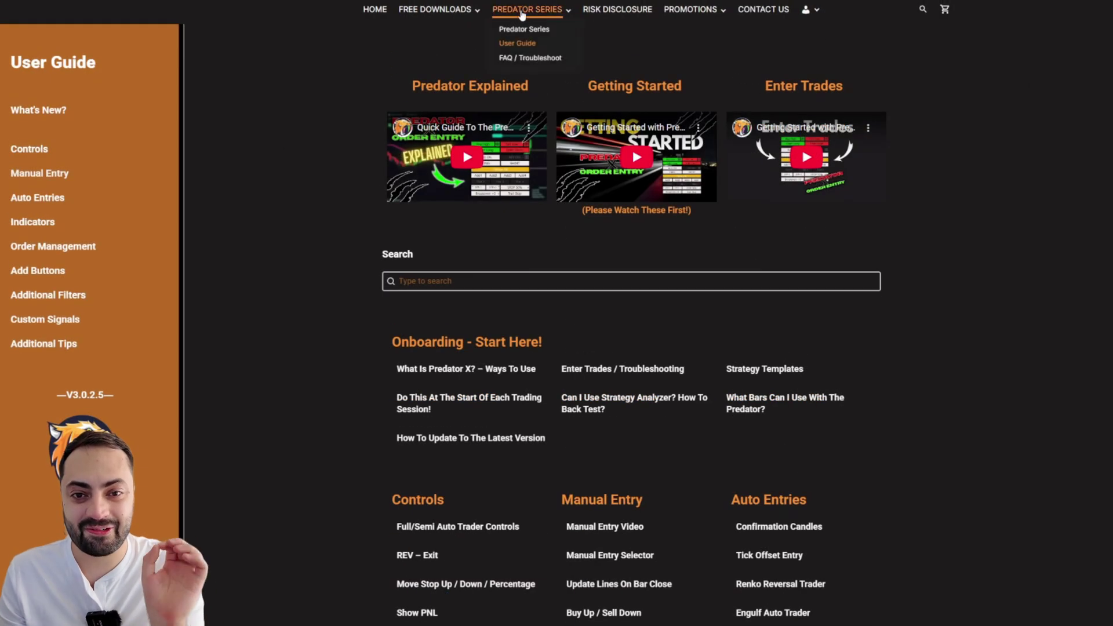
left_click(527, 58)
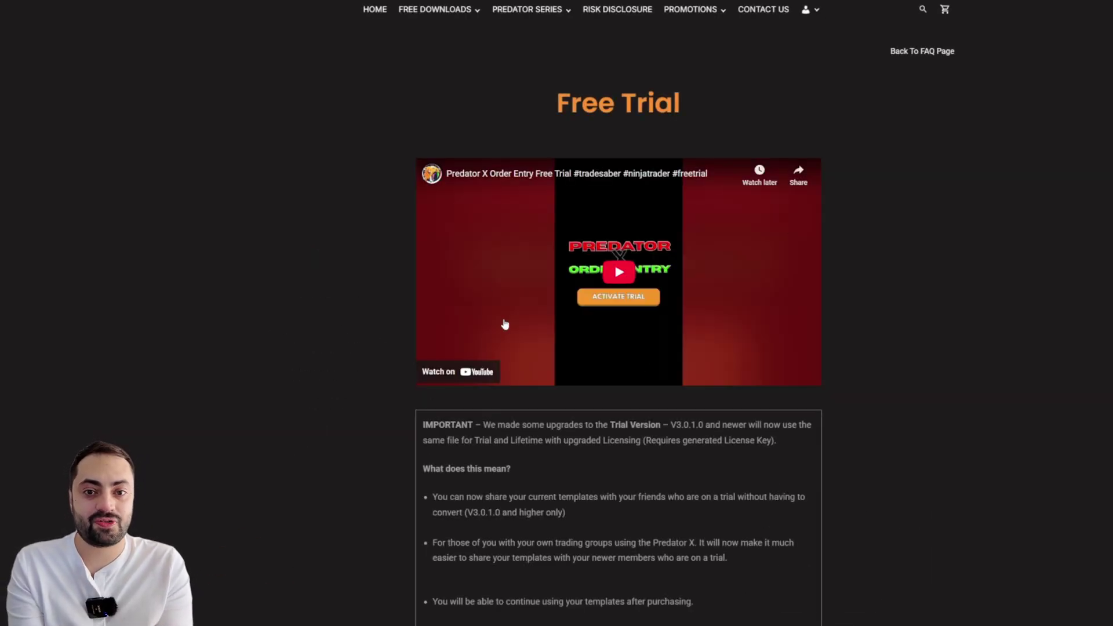
scroll(510, 330, "down", 4)
scroll(554, 378, "up", 4)
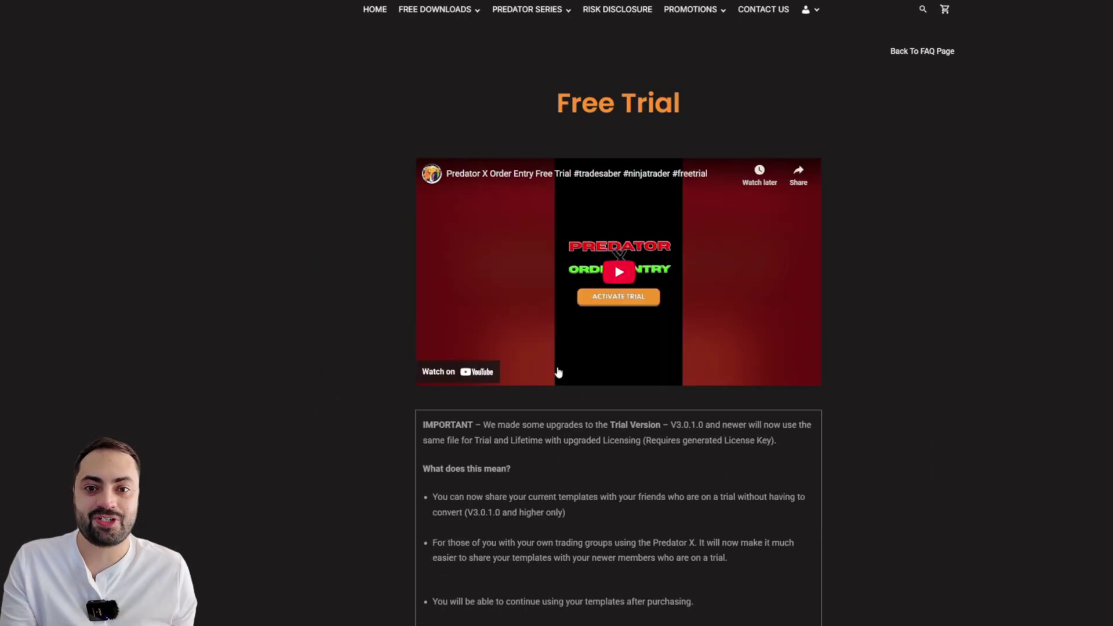